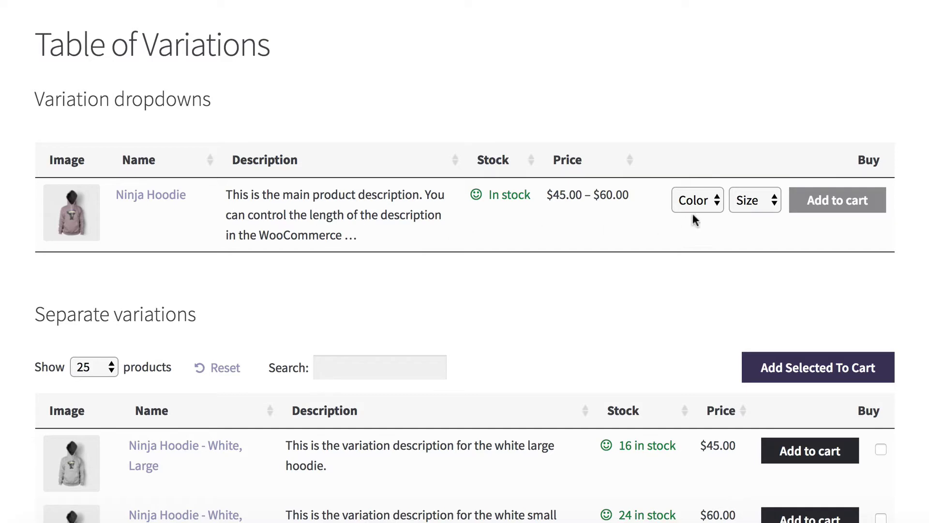
# Step: Pick Pink as the colour and Small as the size for the Ninja Hoodie
pyautogui.click(709, 201)
pyautogui.click(707, 219)
pyautogui.click(750, 202)
pyautogui.click(748, 218)
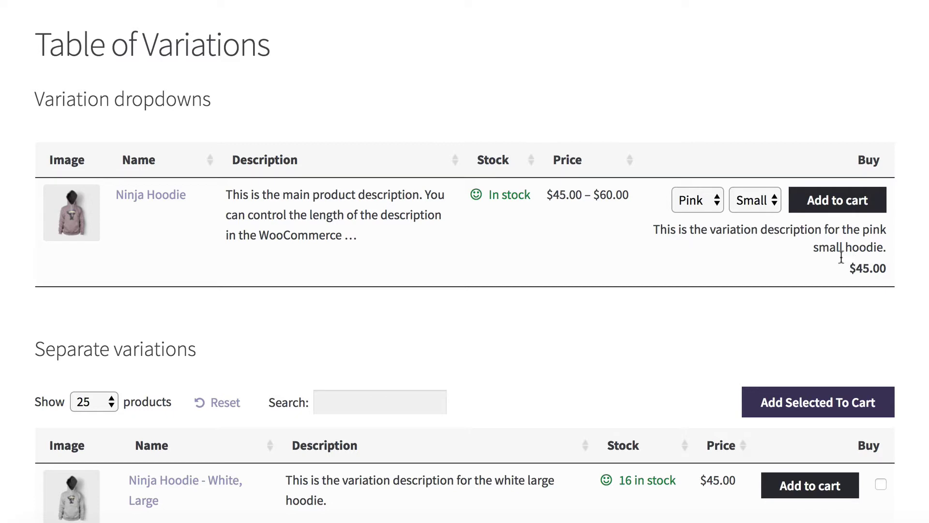
# Step: Switch the size to Large and back to Small, then switch the colour to White
pyautogui.click(760, 207)
pyautogui.click(760, 216)
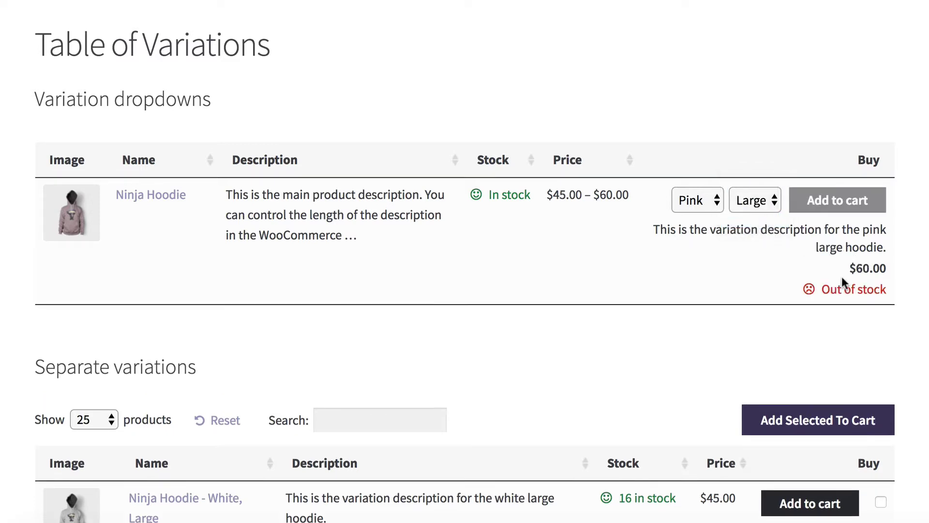
pyautogui.click(758, 199)
pyautogui.click(753, 183)
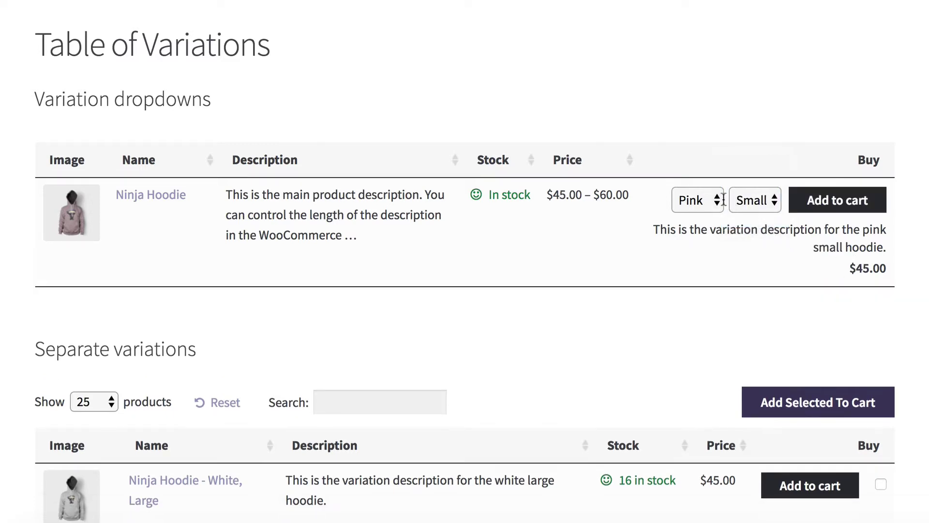
pyautogui.click(706, 200)
pyautogui.click(698, 217)
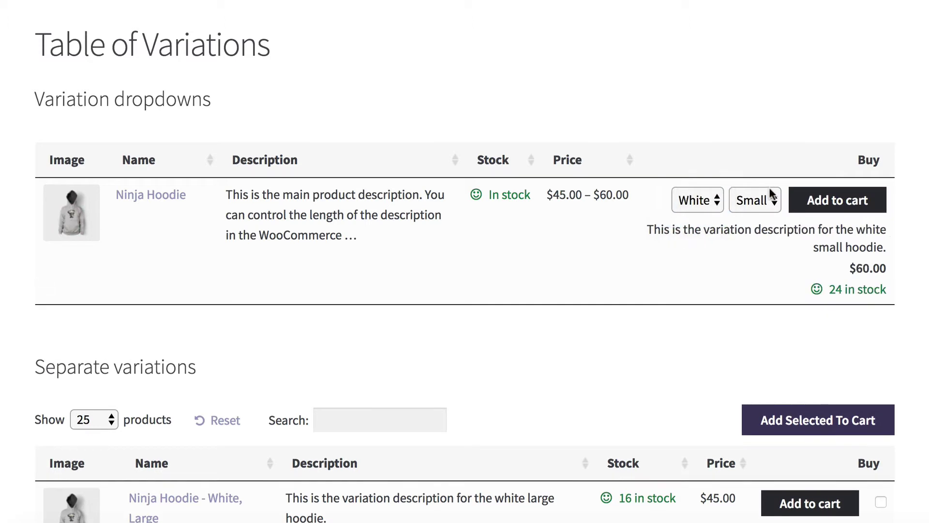
pyautogui.scroll(-7, 842, 205)
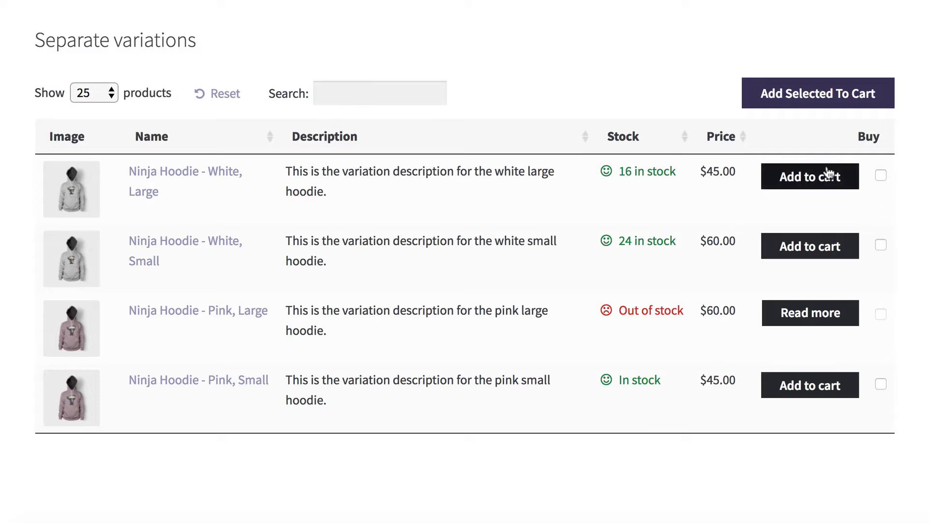
# Step: Tick White Large, White Small and Pink Small, and add them to the cart together
pyautogui.click(881, 175)
pyautogui.click(881, 245)
pyautogui.click(881, 384)
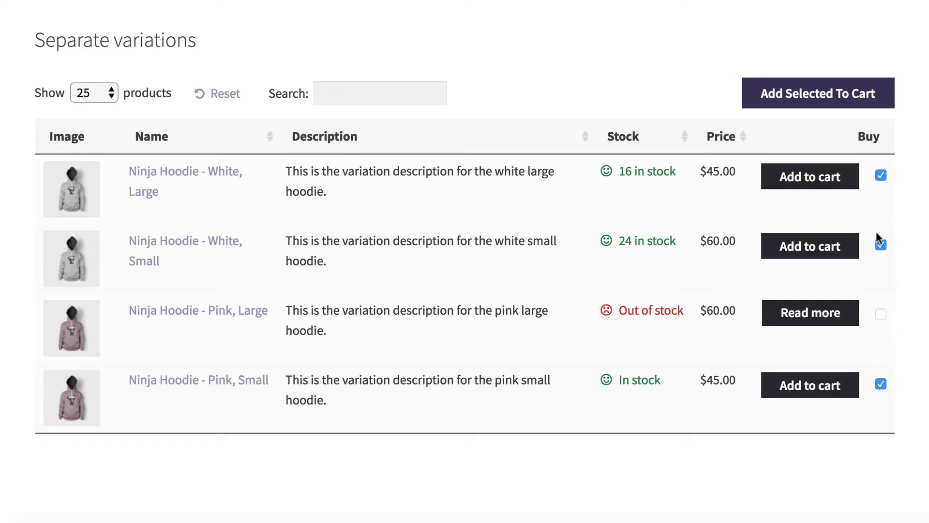
pyautogui.click(830, 106)
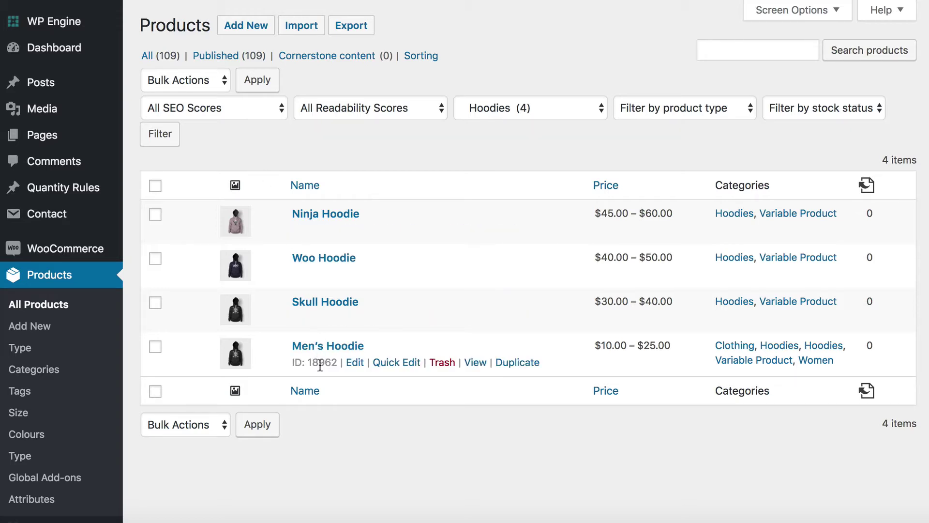
# Step: Open the Ninja Hoodie's edit page from the Hoodies product list
pyautogui.moveTo(367, 365)
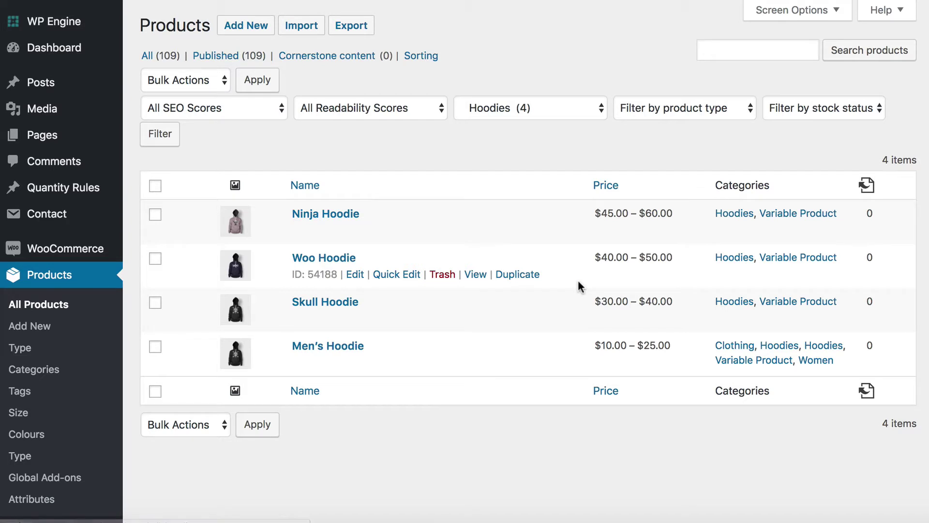
pyautogui.moveTo(608, 221)
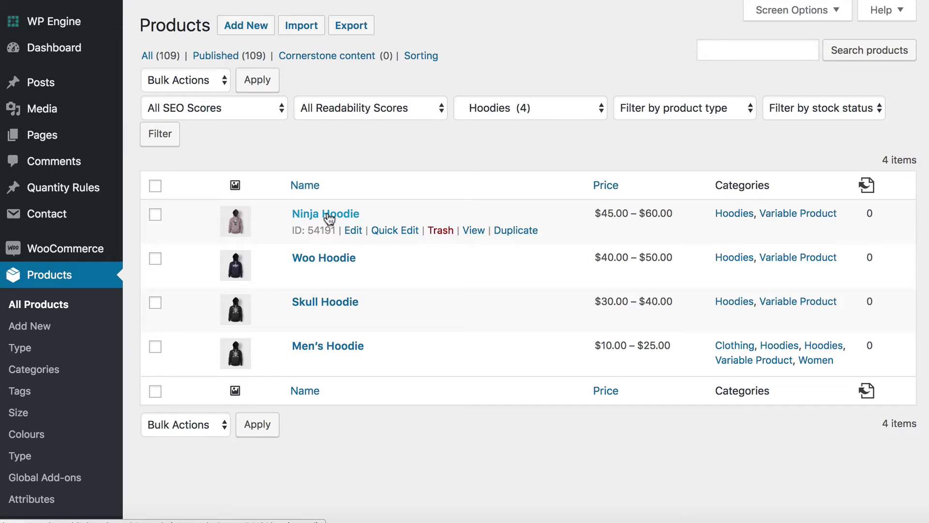
pyautogui.click(360, 214)
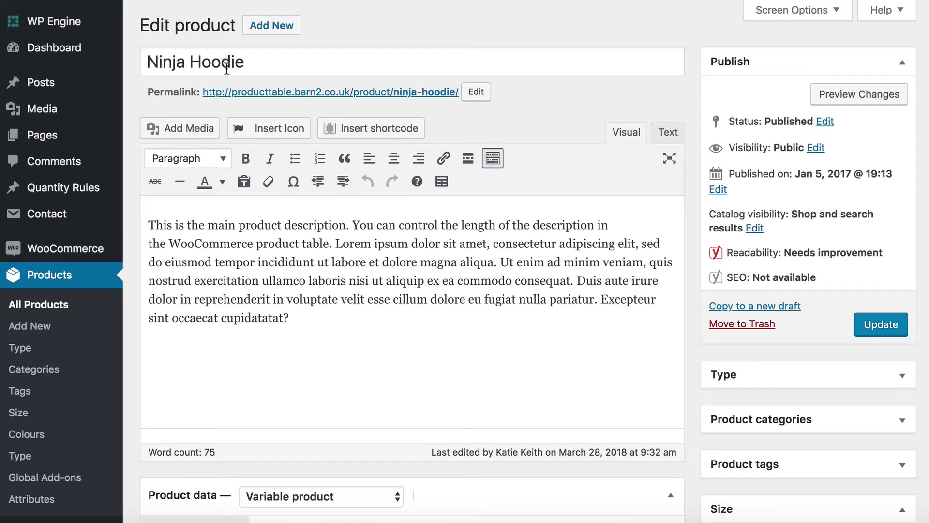
# Step: Keep Variable product as the Ninja Hoodie's product type
pyautogui.scroll(-6, 342, 271)
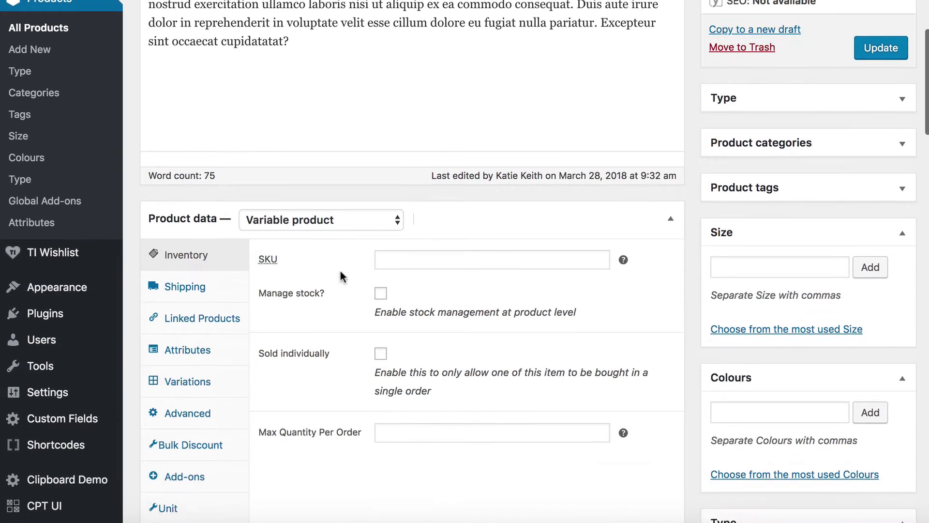
pyautogui.scroll(-9, 341, 273)
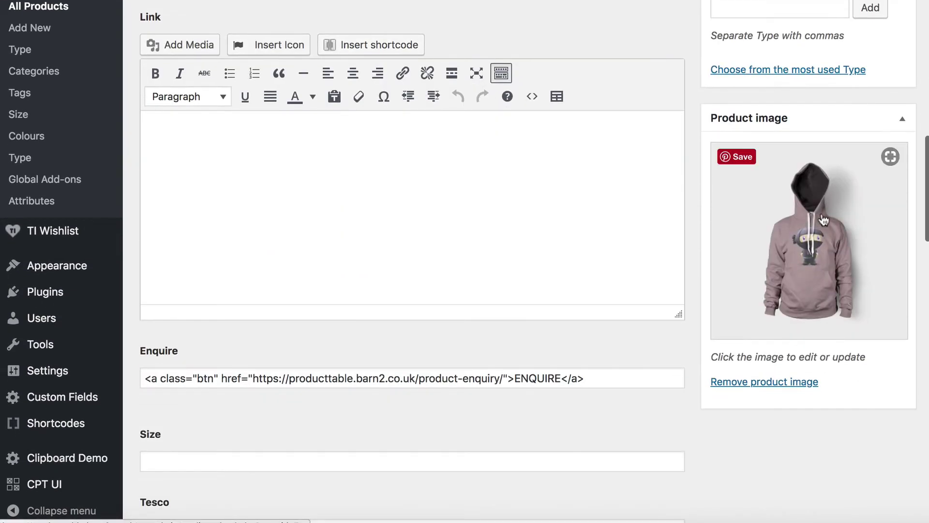
pyautogui.scroll(8, 347, 138)
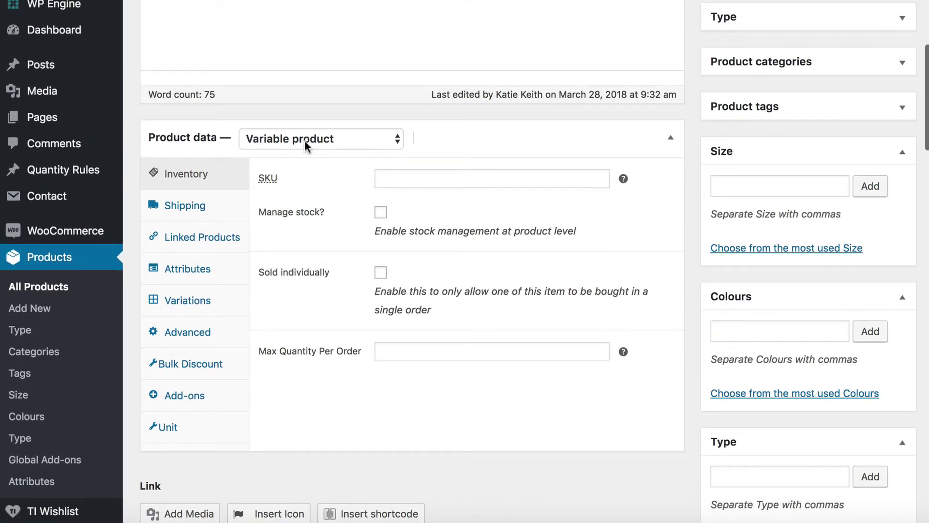
pyautogui.click(306, 138)
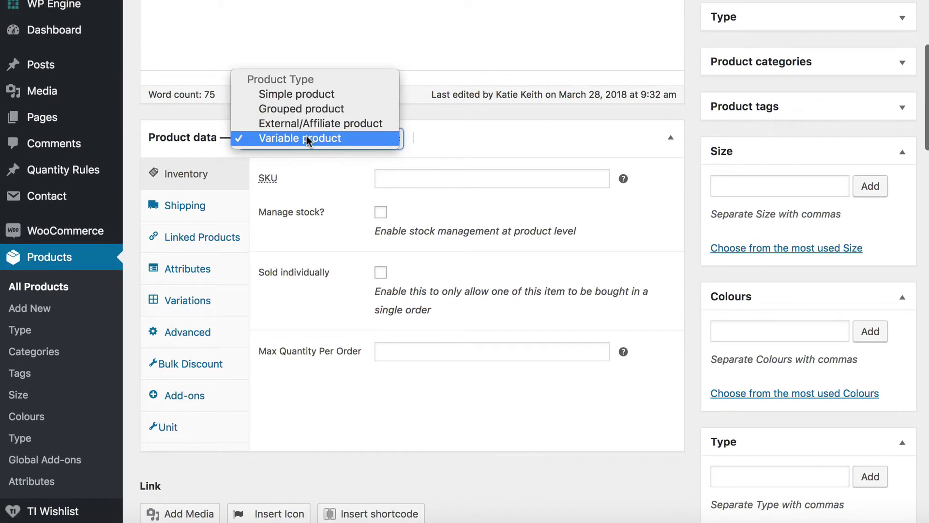
pyautogui.click(297, 138)
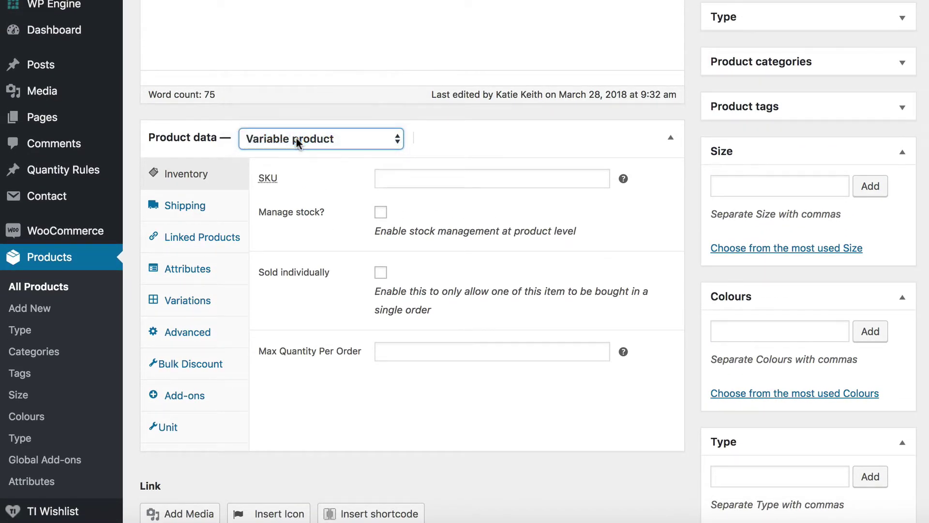
# Step: Mark the Color attribute as used for variations and view the four variations
pyautogui.click(199, 273)
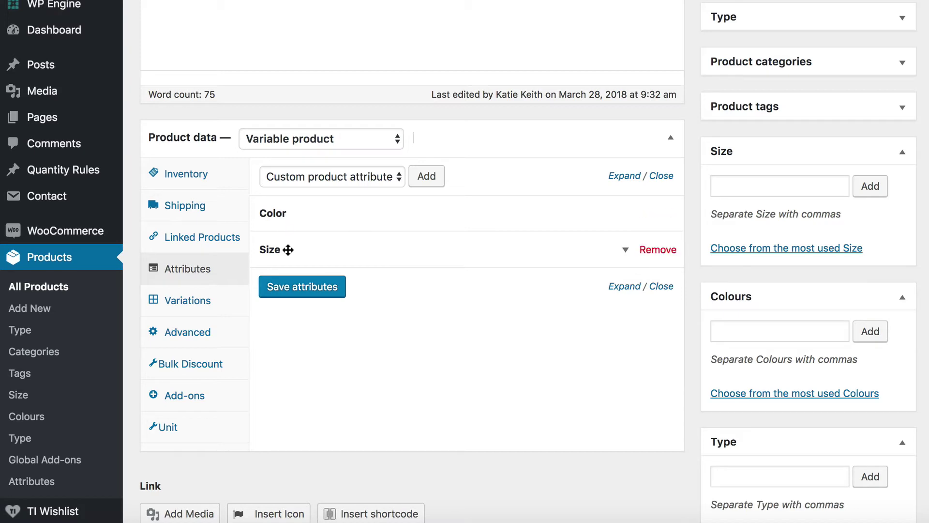
pyautogui.click(624, 213)
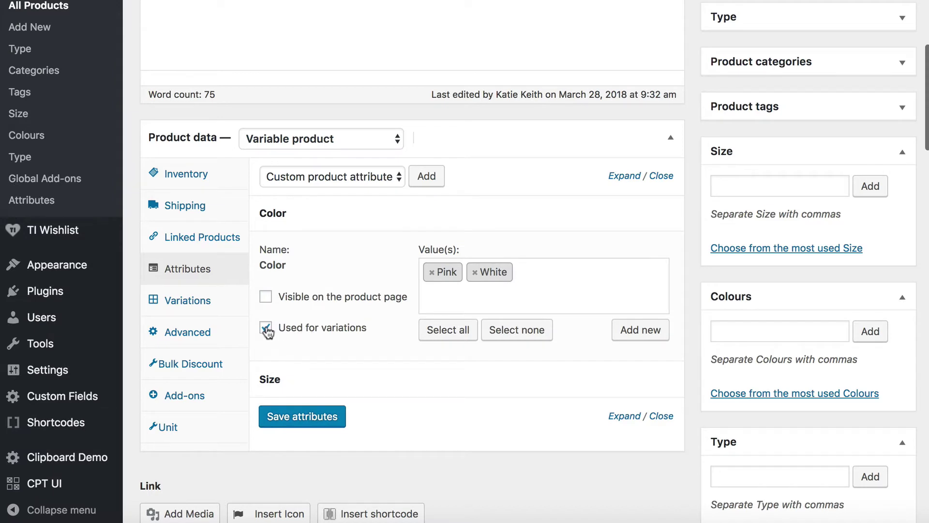
pyautogui.click(265, 327)
pyautogui.click(190, 302)
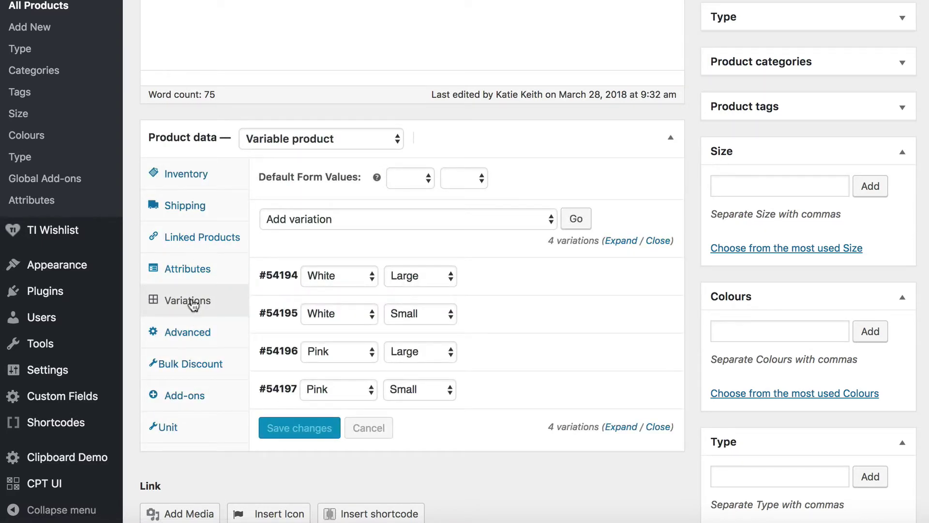
# Step: Look over the variation bulk actions and the Size attribute's settings
pyautogui.click(441, 221)
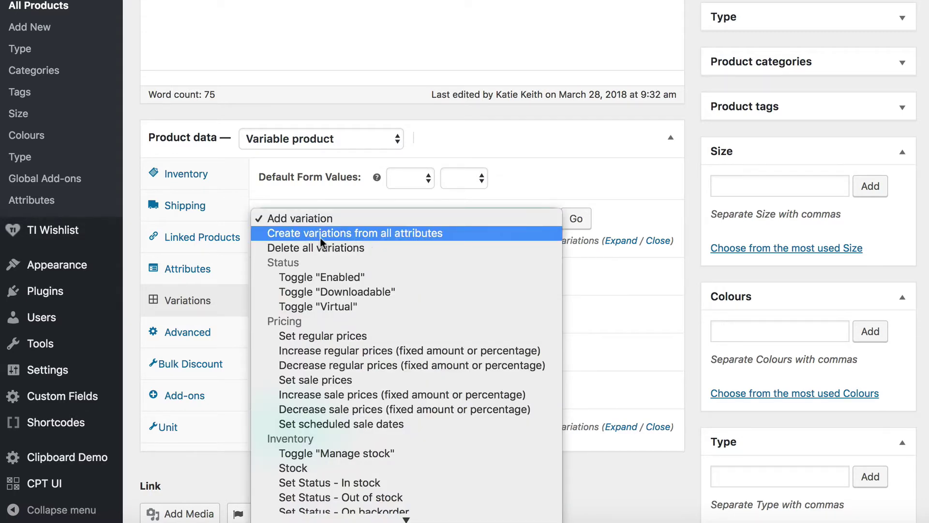
pyautogui.click(438, 218)
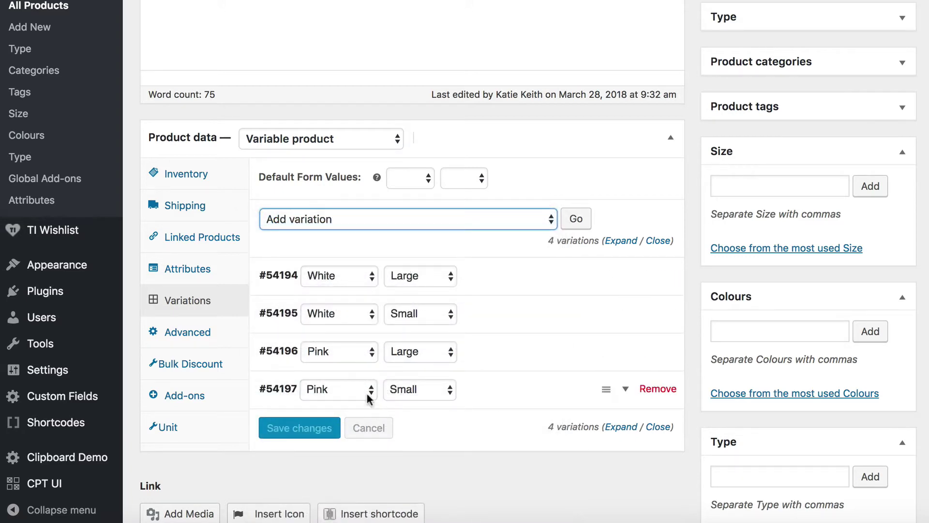
pyautogui.click(201, 274)
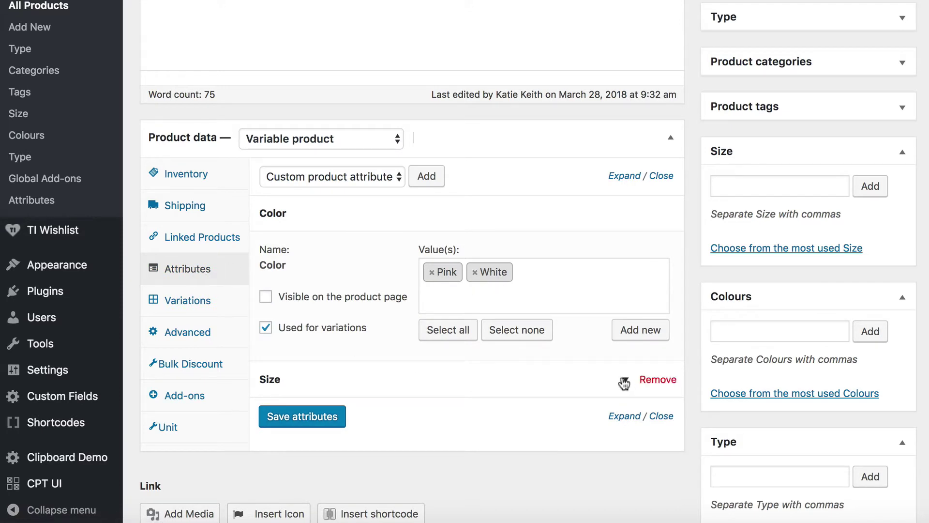
pyautogui.click(624, 384)
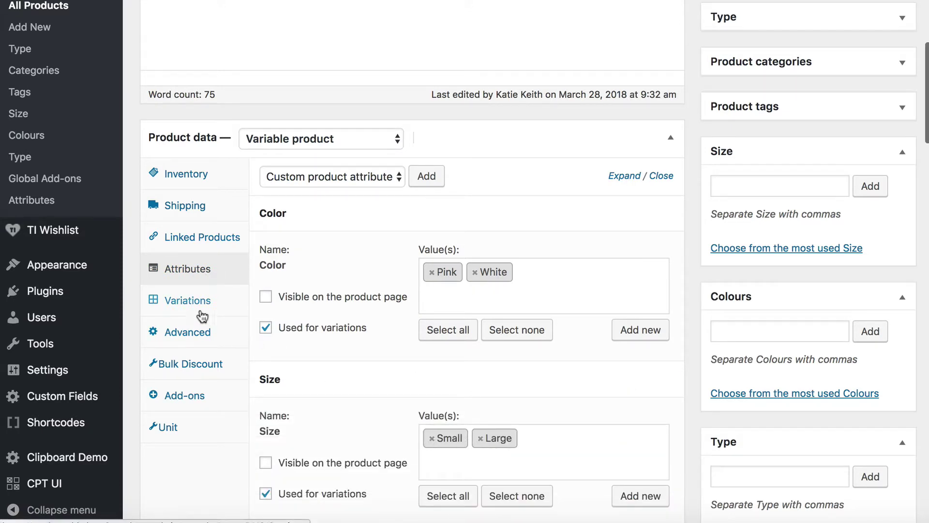
# Step: Expand variation #54194 to show its $45 price, 16 stock and description
pyautogui.click(203, 306)
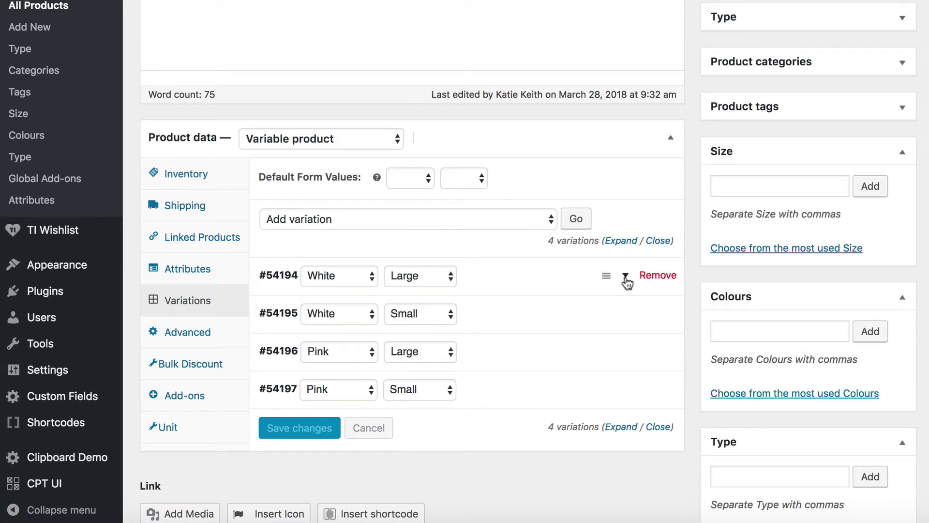
pyautogui.click(626, 279)
pyautogui.scroll(-5, 566, 373)
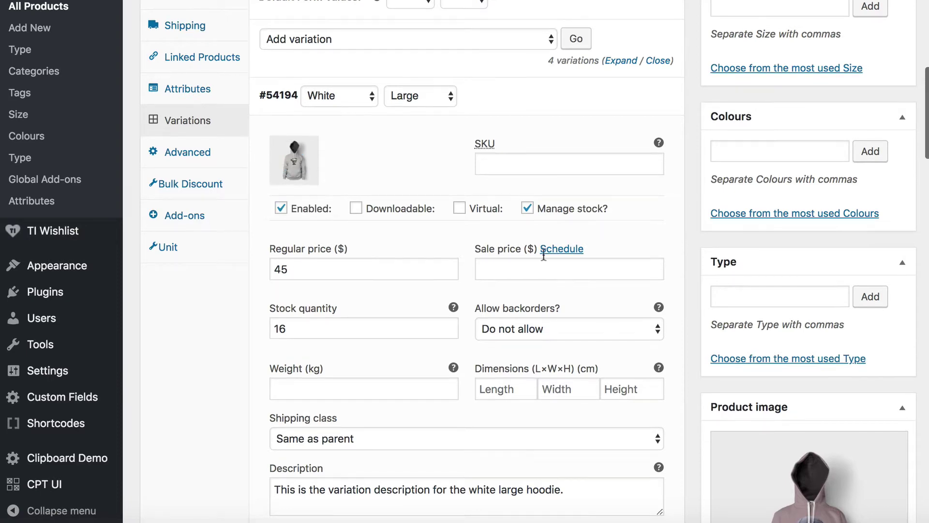
# Step: Review White Large's $45 price, 16 stock and description, then view the Ninja Hoodie storefront page
pyautogui.scroll(-3, 628, 228)
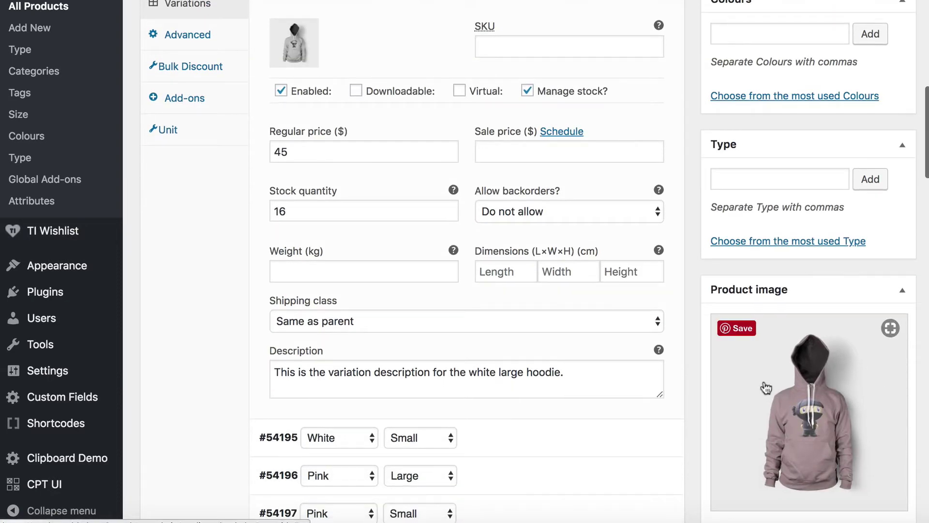
pyautogui.scroll(1, 550, 280)
pyautogui.scroll(3, 551, 279)
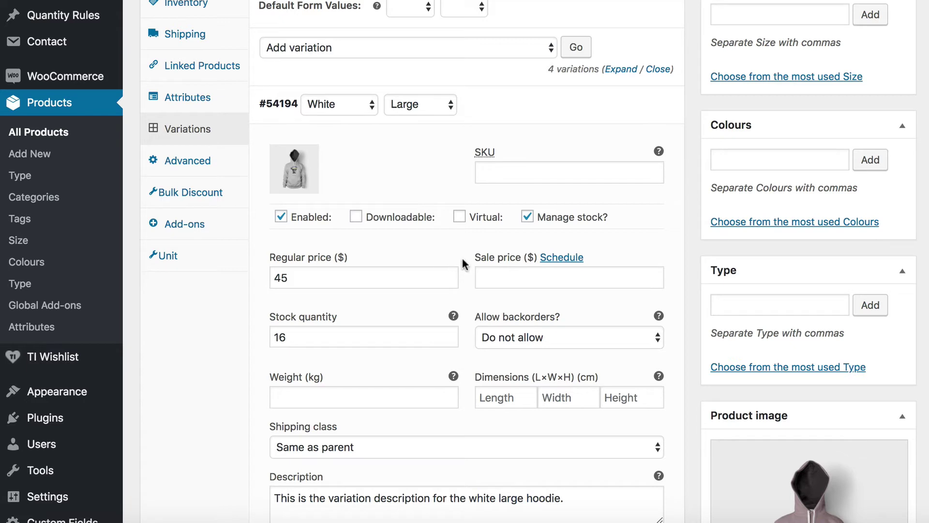
pyautogui.moveTo(525, 225)
pyautogui.scroll(-5, 291, 278)
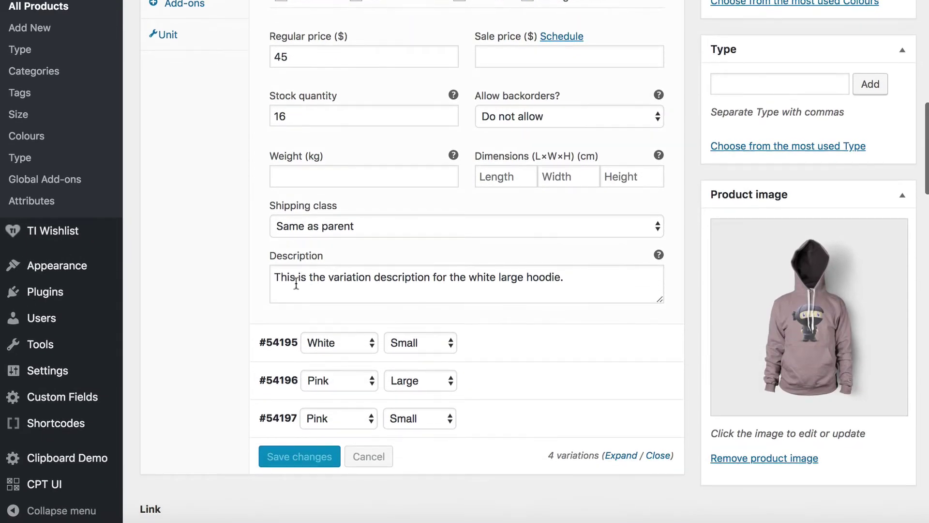
pyautogui.moveTo(277, 280); pyautogui.dragTo(565, 281)
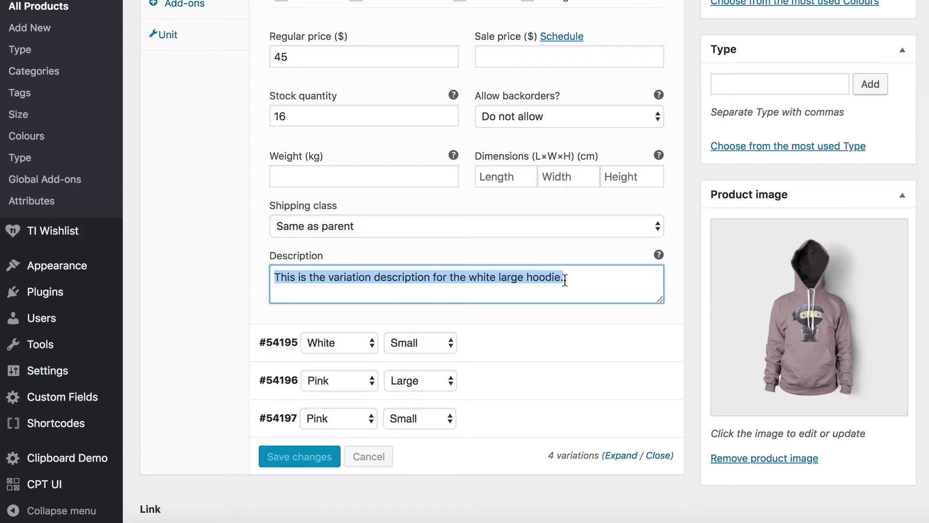
pyautogui.click(570, 279)
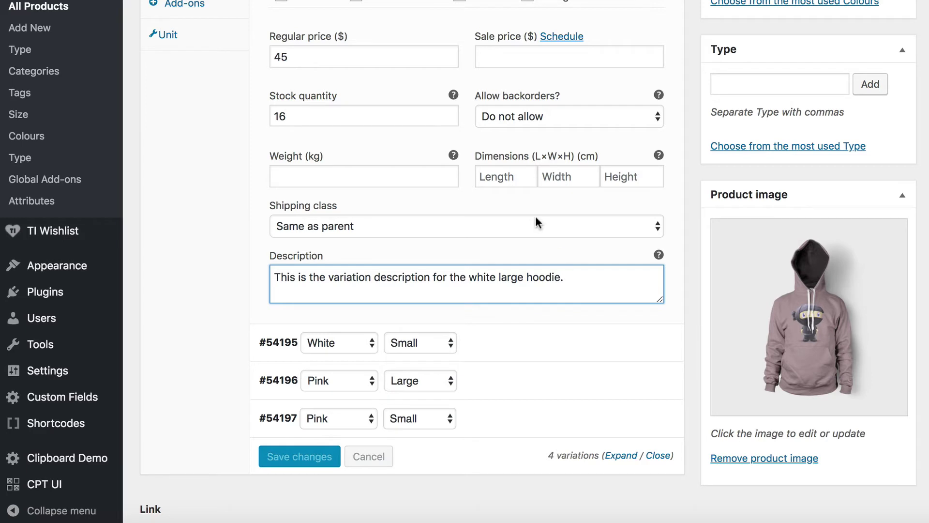
pyautogui.click(246, 1)
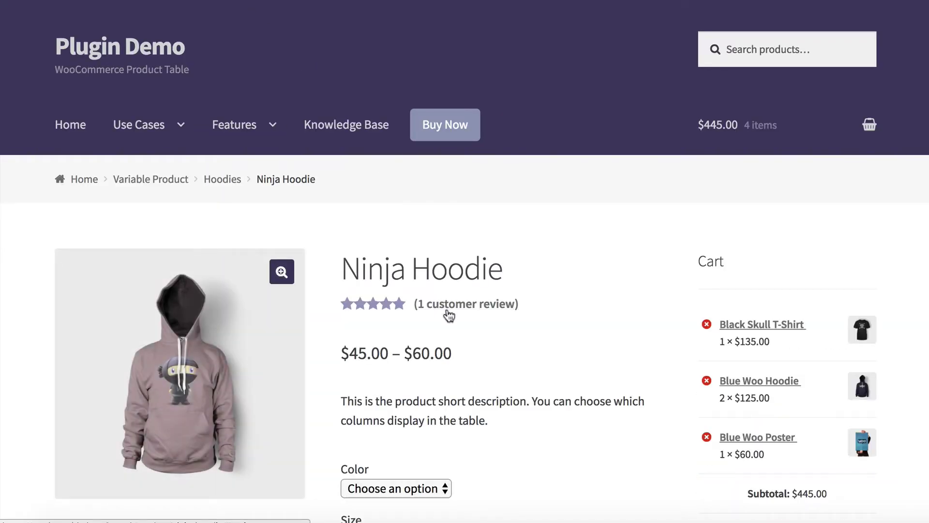
# Step: Select Pink colour and Small size on the Ninja Hoodie product page
pyautogui.scroll(-5, 449, 315)
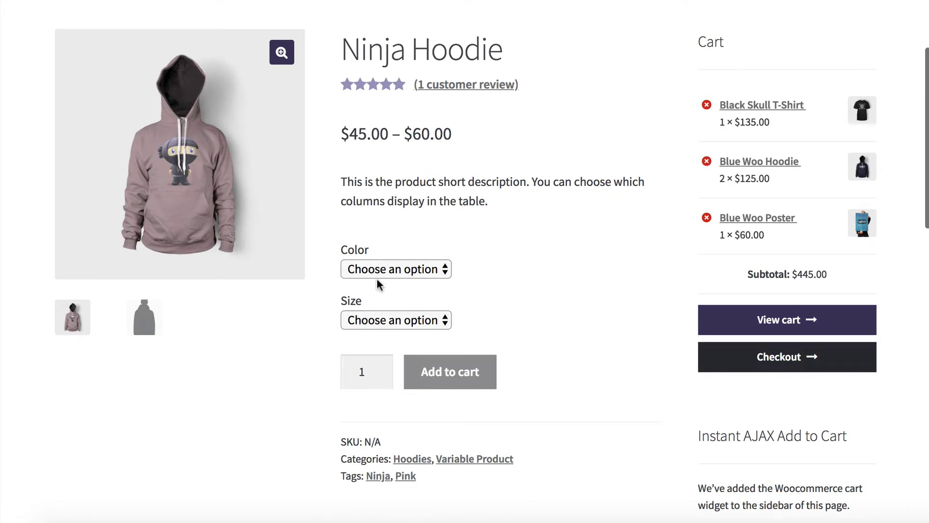
pyautogui.click(365, 269)
pyautogui.click(367, 289)
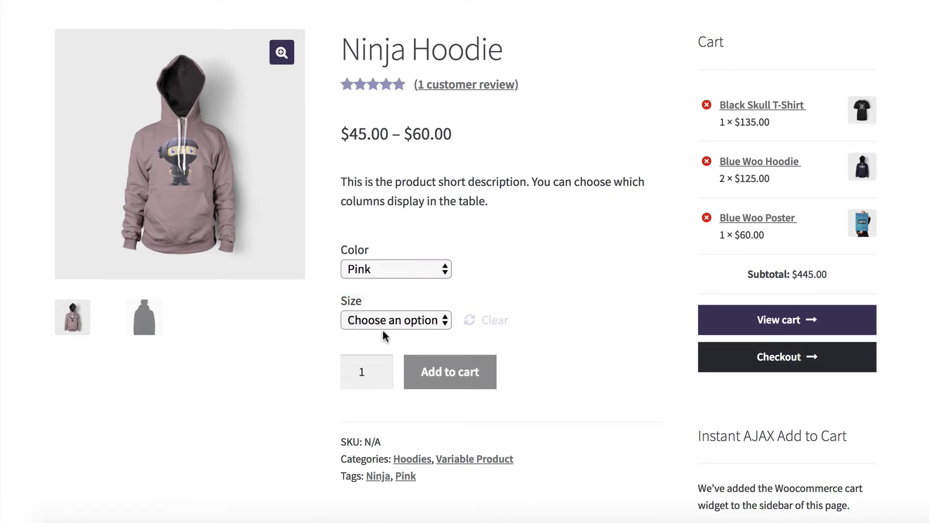
pyautogui.click(383, 327)
pyautogui.click(380, 337)
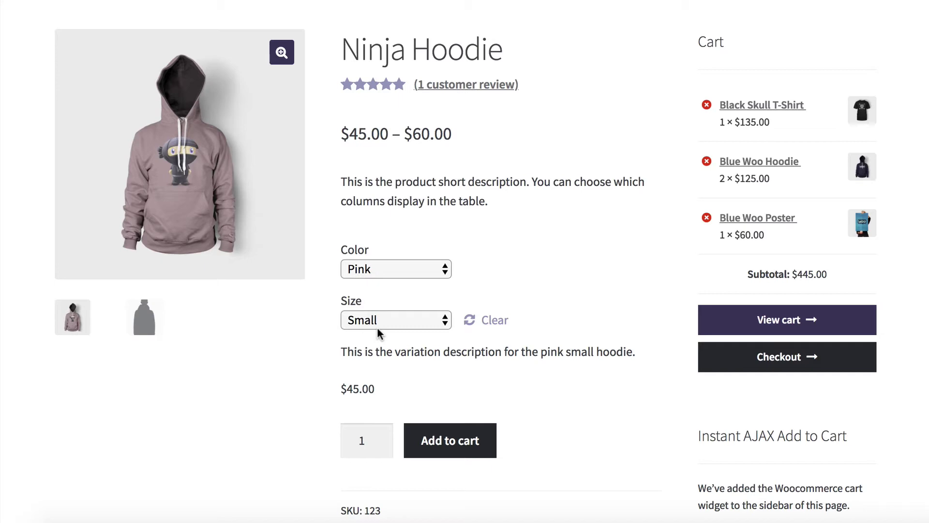
# Step: Scroll through the Pink Small variation's description and $45.00 price
pyautogui.scroll(-6, 377, 328)
pyautogui.scroll(7, 379, 330)
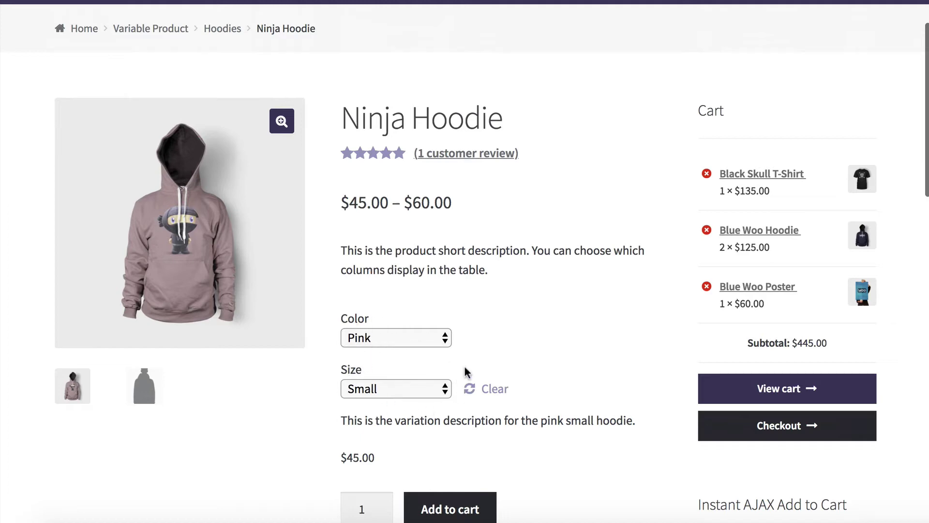
pyautogui.scroll(-5, 437, 419)
pyautogui.scroll(-5, 437, 420)
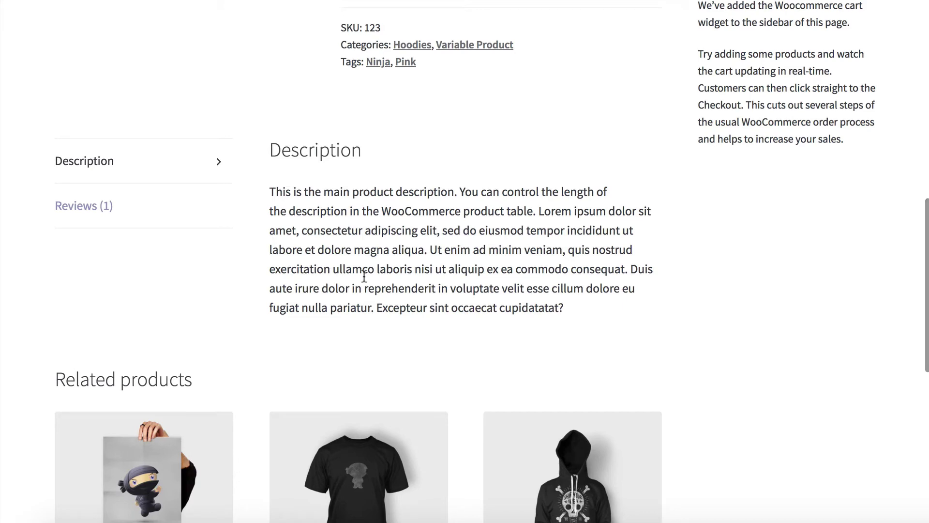
pyautogui.scroll(10, 364, 275)
pyautogui.scroll(-2, 364, 275)
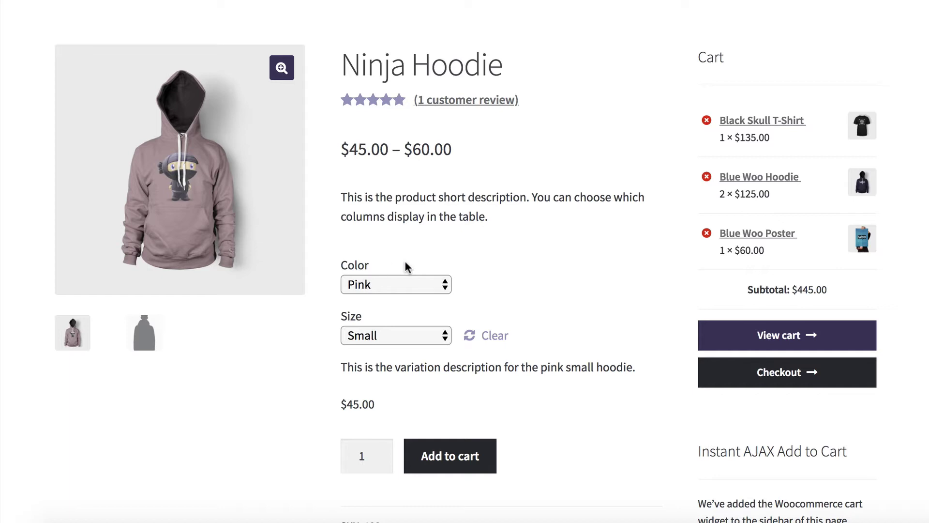
pyautogui.moveTo(58, 2)
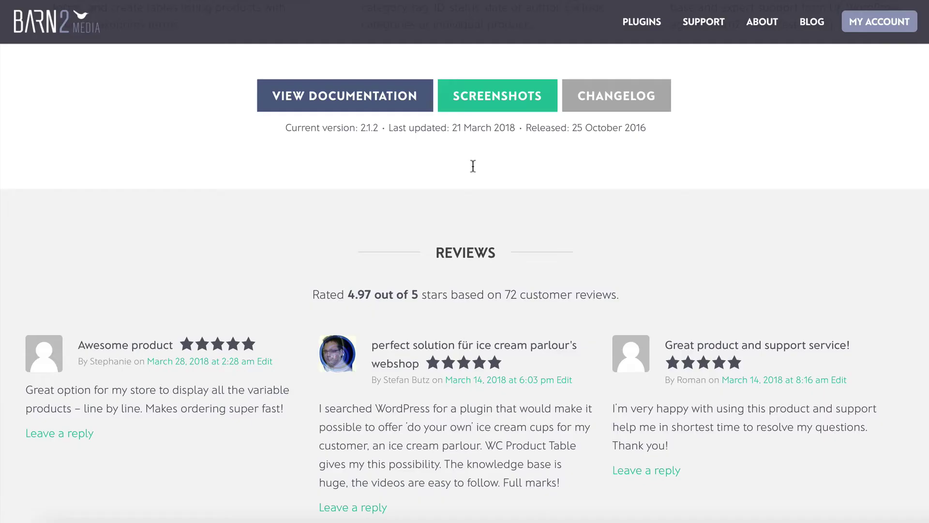
# Step: Scroll back up the Barn2 product table plugin page
pyautogui.scroll(10, 475, 271)
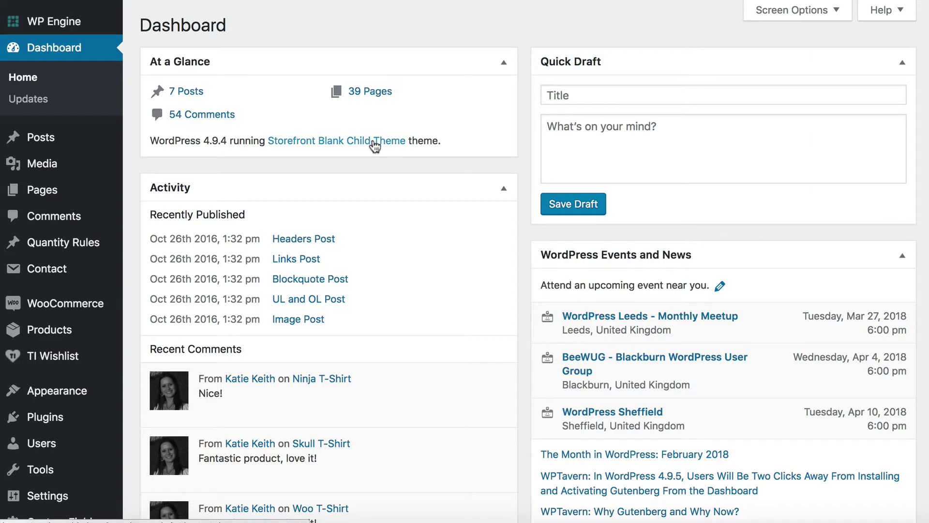
# Step: Open the Product tables section under WooCommerce Settings, Products
pyautogui.moveTo(70, 311)
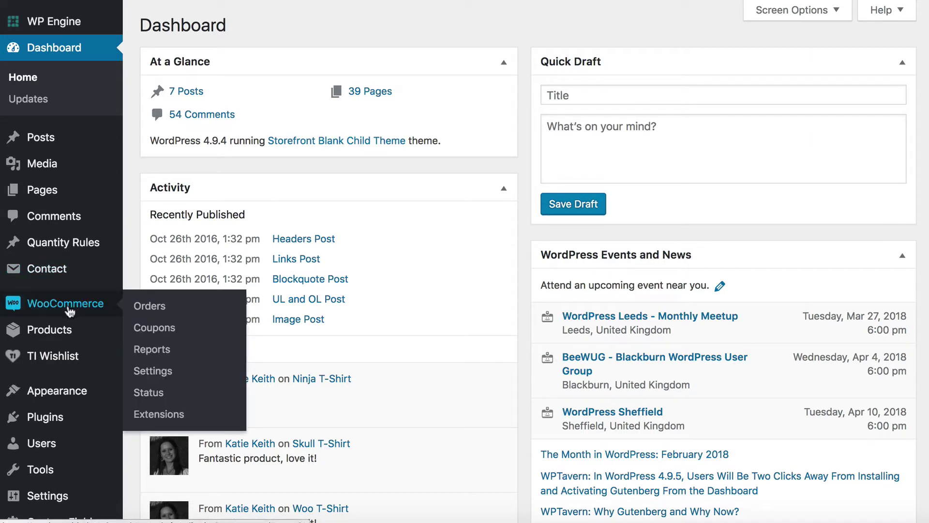
pyautogui.click(160, 375)
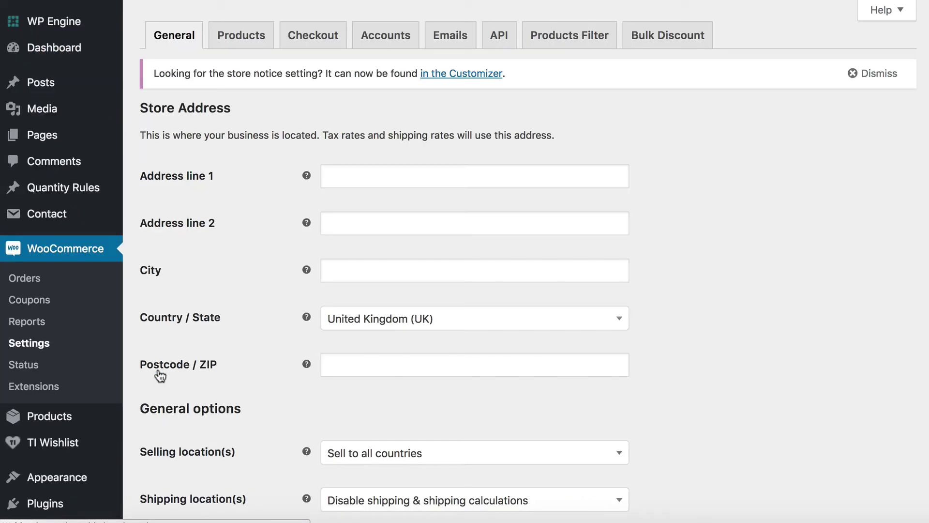
pyautogui.click(251, 37)
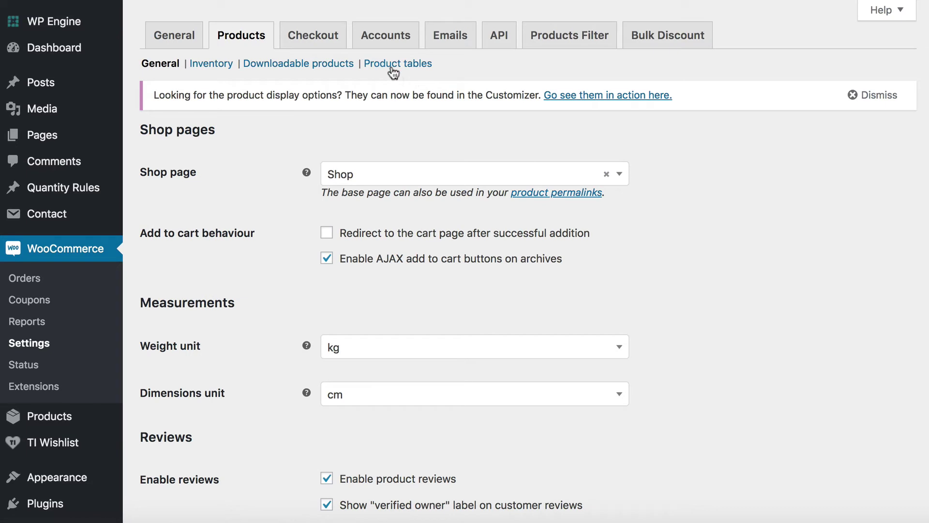
pyautogui.click(401, 64)
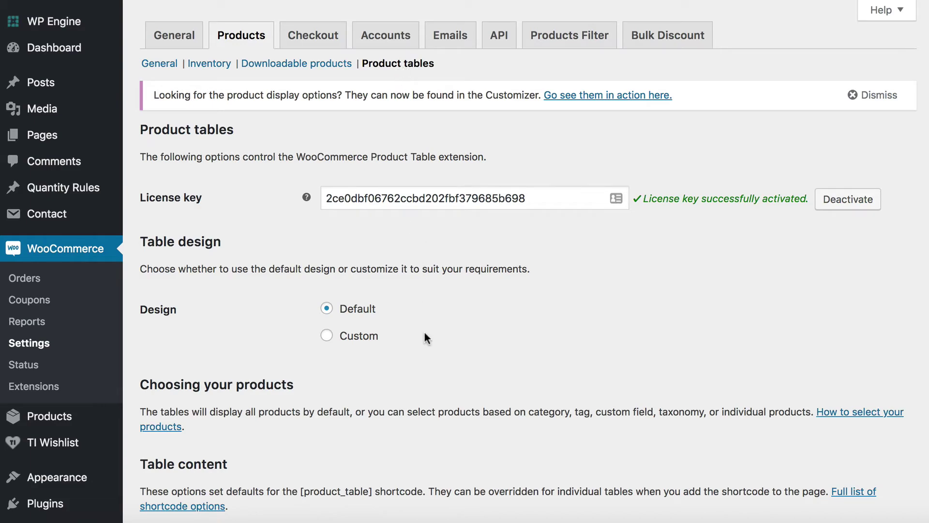
# Step: Review the default Columns value image,name,description,stock,price,add-to-cart without changing it
pyautogui.scroll(-10, 425, 342)
pyautogui.scroll(-15, 424, 341)
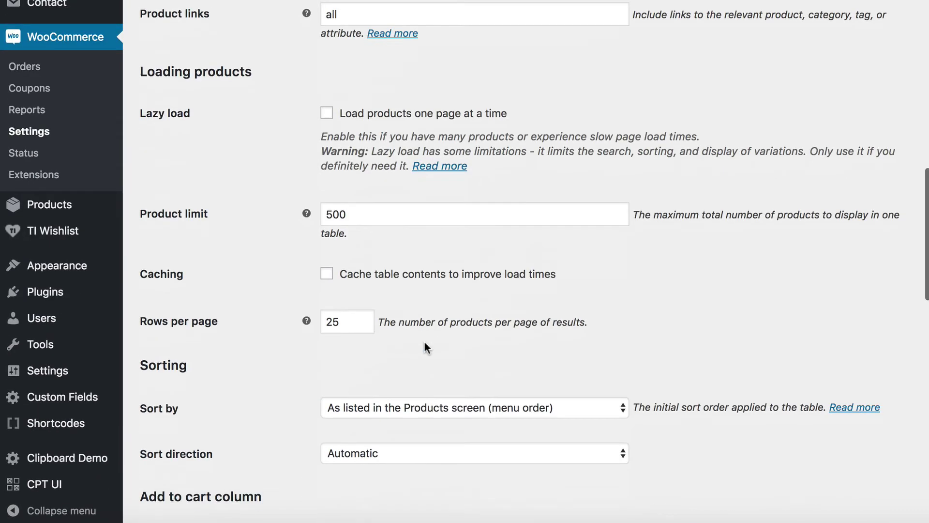
pyautogui.scroll(-2, 424, 341)
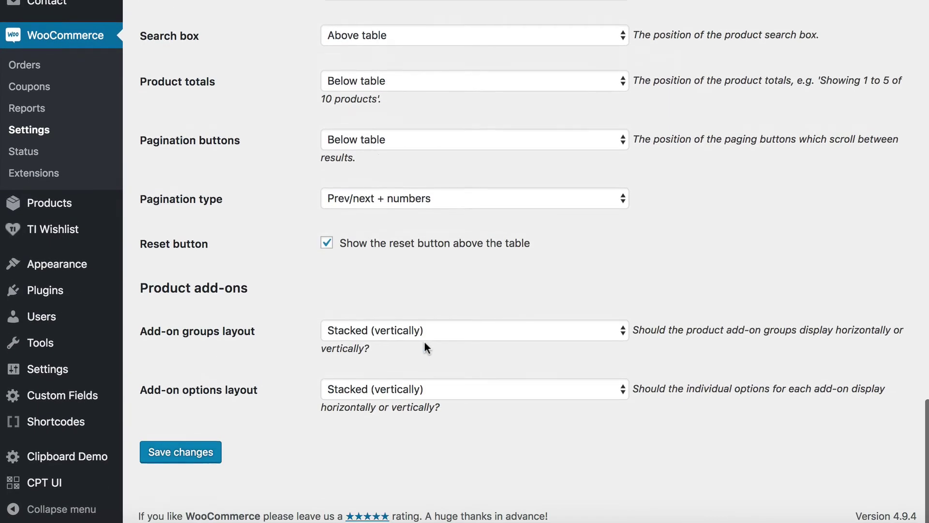
pyautogui.scroll(20, 423, 341)
pyautogui.scroll(5, 423, 341)
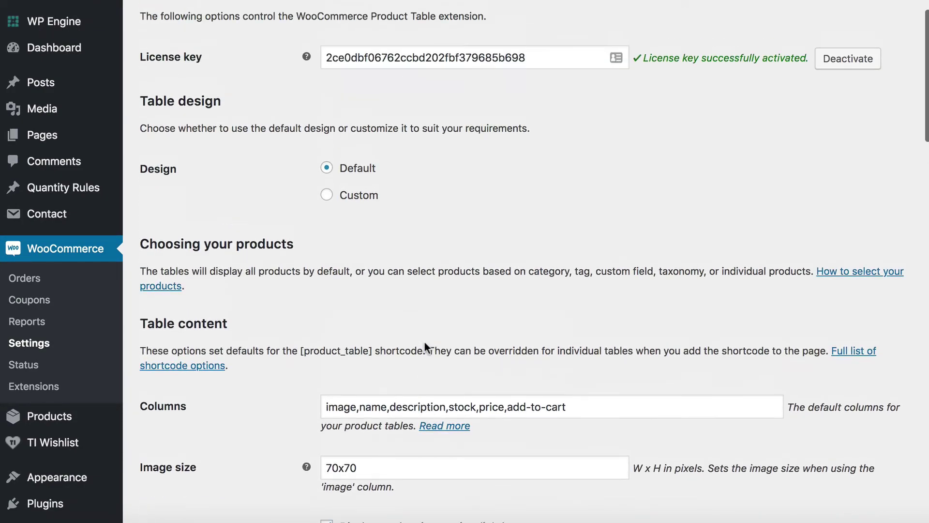
pyautogui.scroll(-4, 424, 341)
pyautogui.scroll(-4, 424, 343)
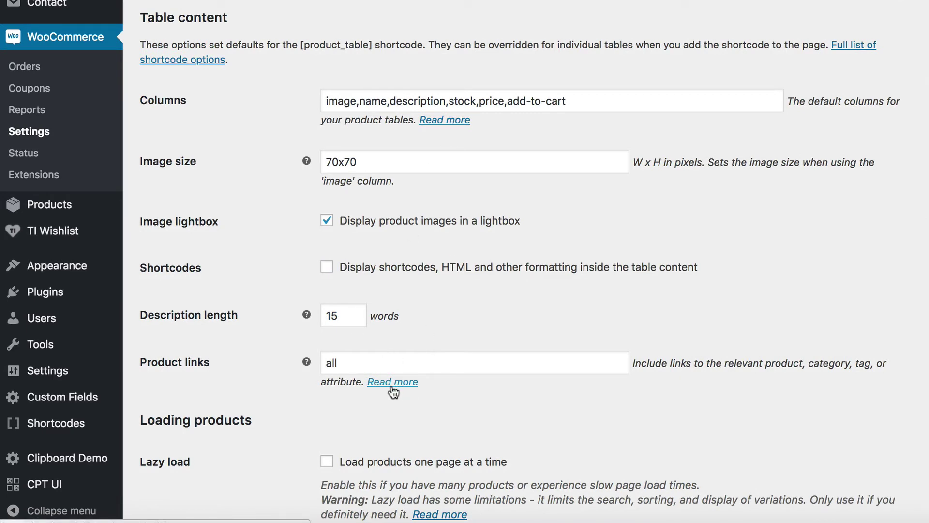
pyautogui.moveTo(575, 99); pyautogui.dragTo(322, 97)
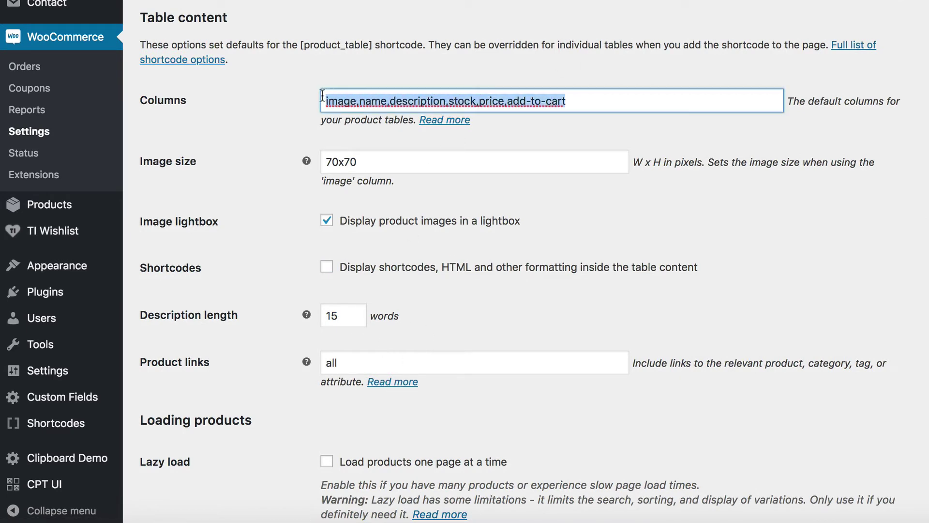
pyautogui.click(340, 99)
pyautogui.click(600, 99)
pyautogui.click(256, 114)
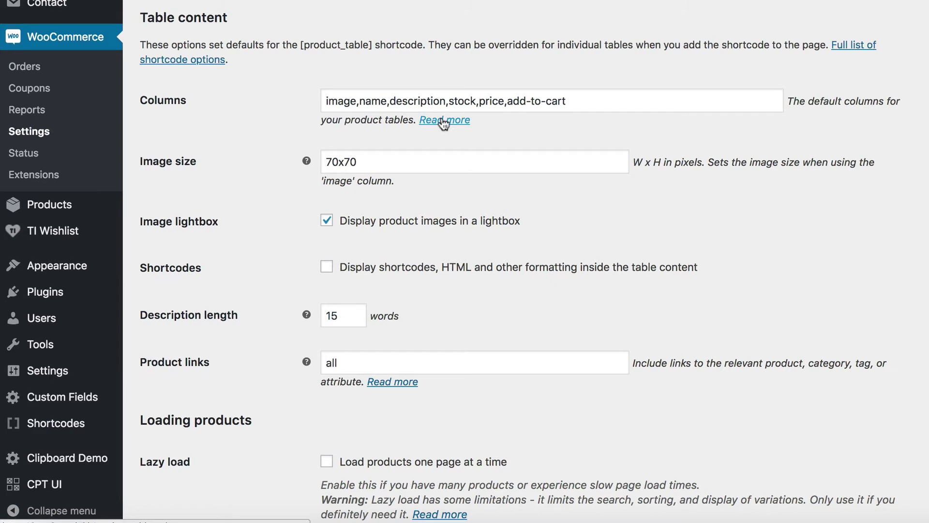
# Step: Scroll to the Add to cart column's Variations setting, 'Link to product page'
pyautogui.scroll(-10, 443, 123)
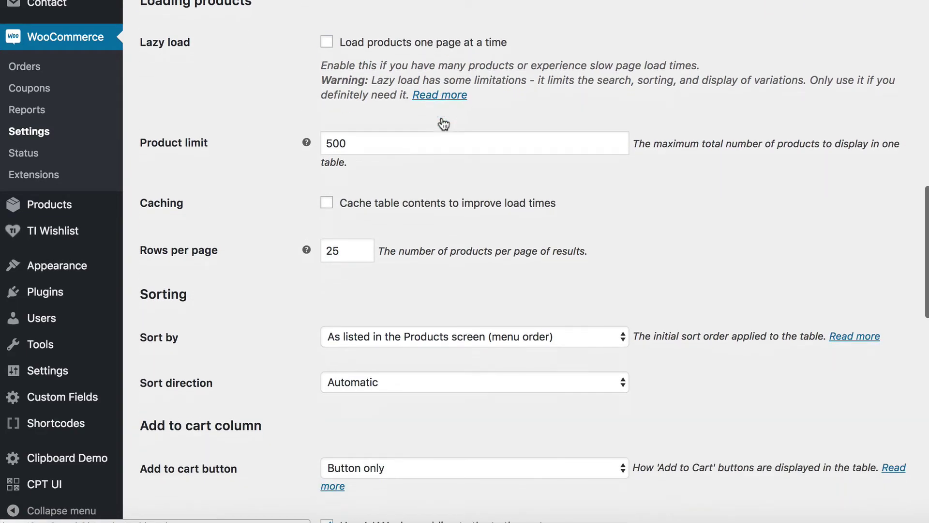
pyautogui.scroll(8, 443, 119)
pyautogui.scroll(-15, 442, 118)
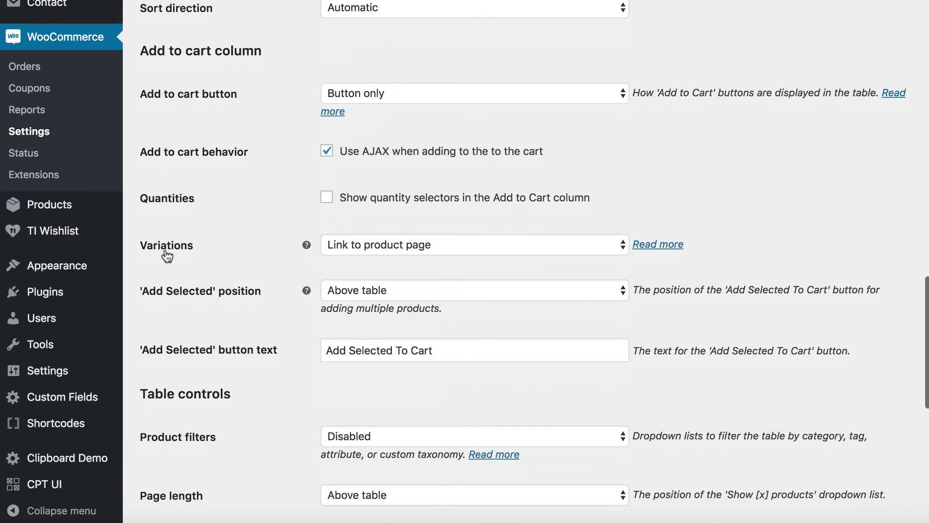
pyautogui.click(468, 251)
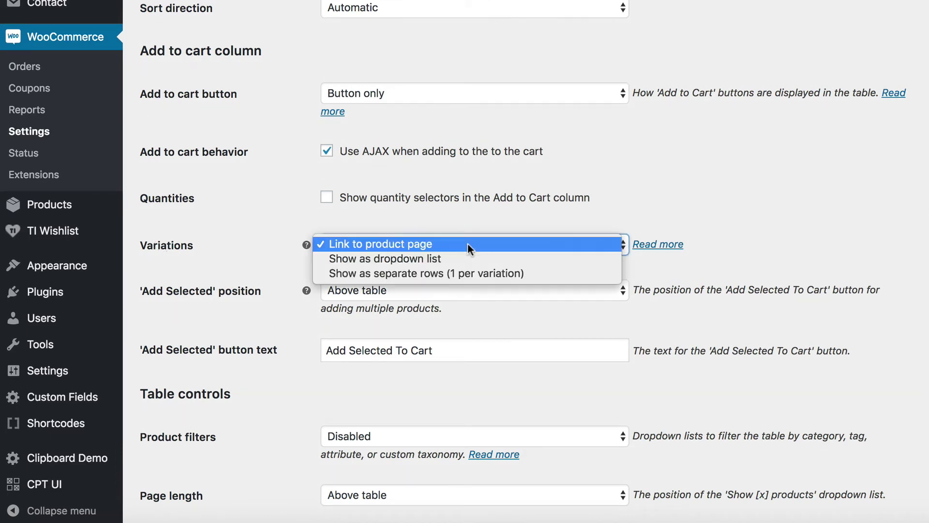
pyautogui.click(427, 244)
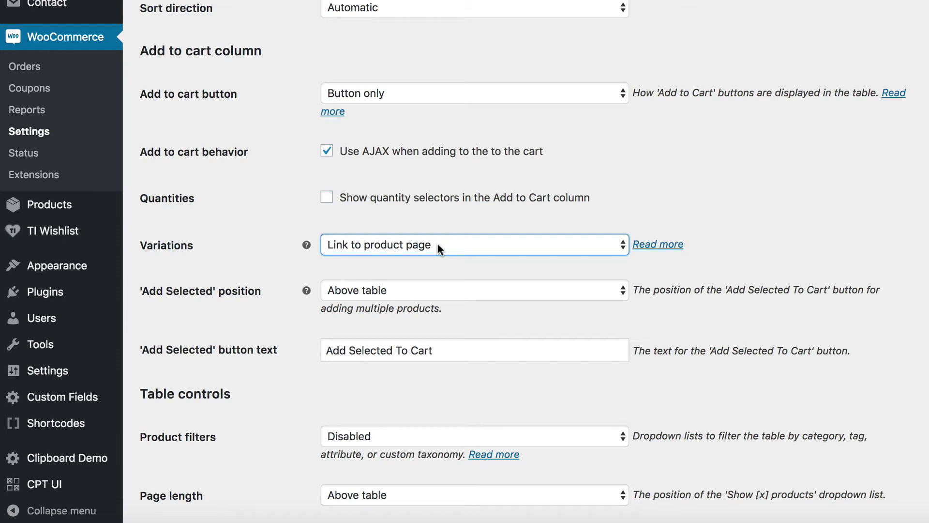
pyautogui.click(438, 244)
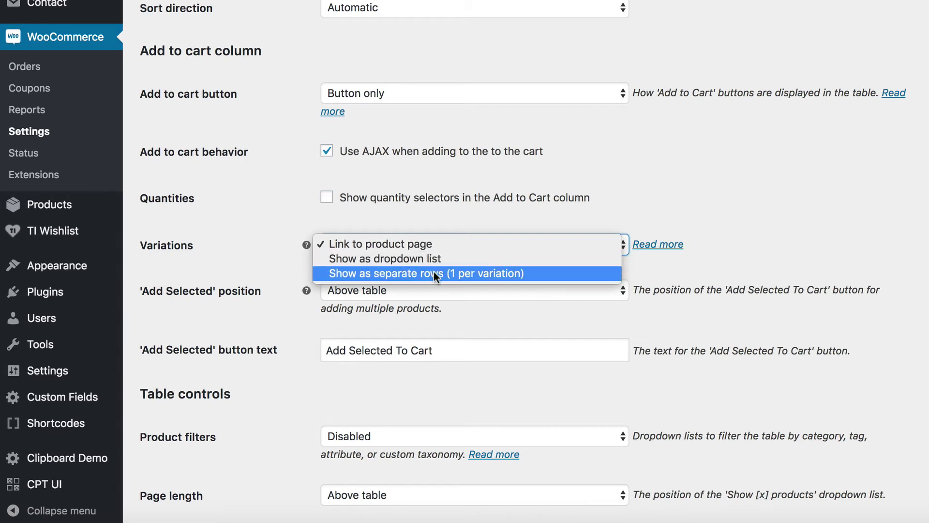
pyautogui.click(426, 245)
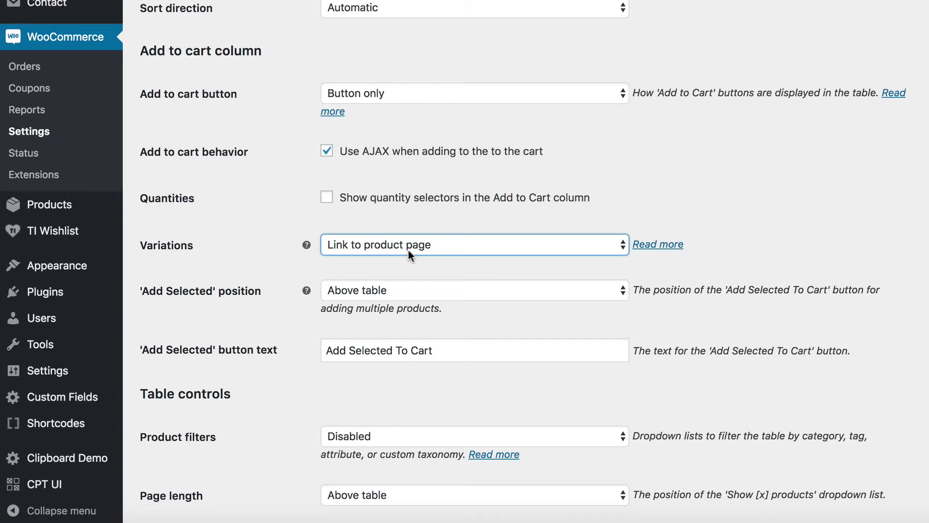
pyautogui.click(435, 254)
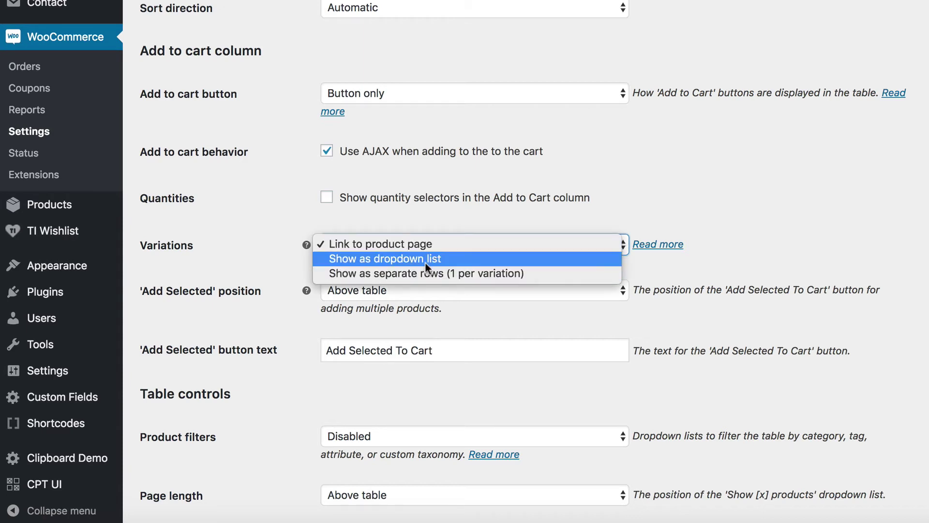
pyautogui.click(429, 245)
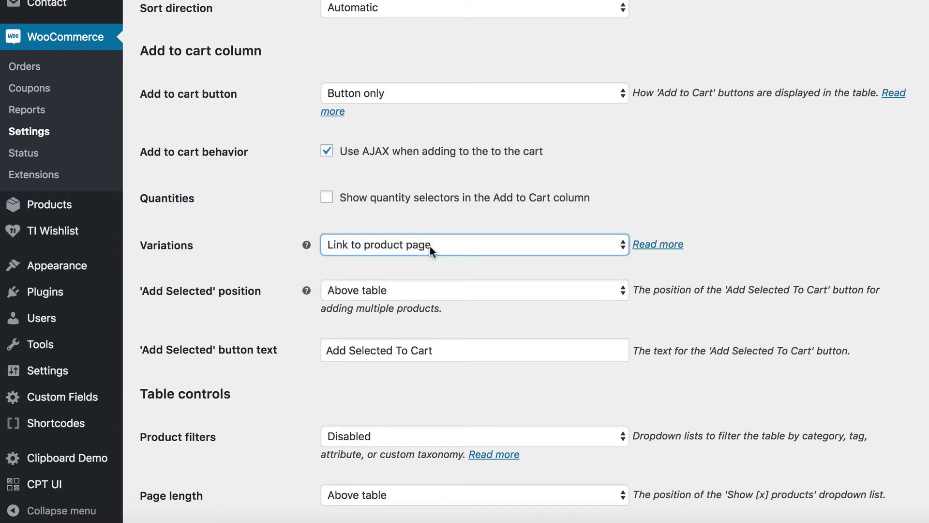
pyautogui.scroll(15, 429, 246)
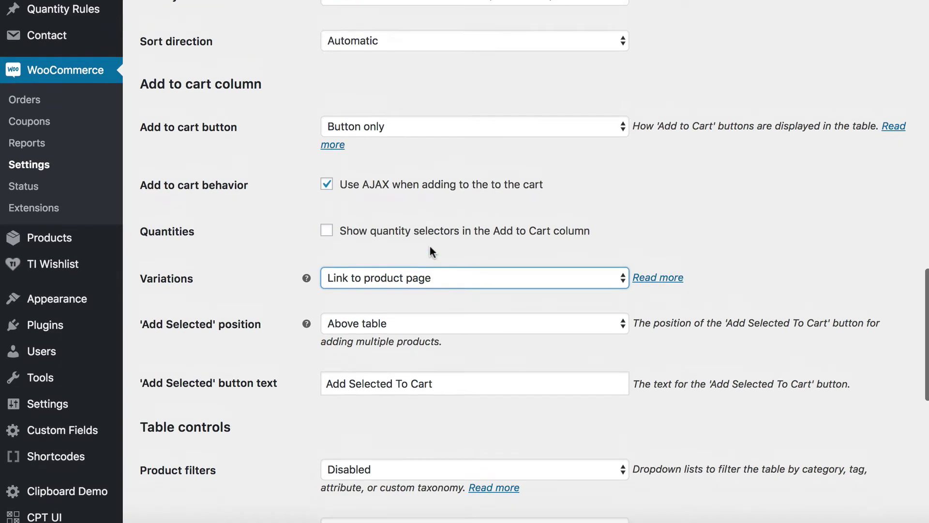
pyautogui.scroll(-2, 428, 244)
pyautogui.scroll(-1, 402, 242)
pyautogui.scroll(1, 402, 240)
pyautogui.moveTo(52, 17)
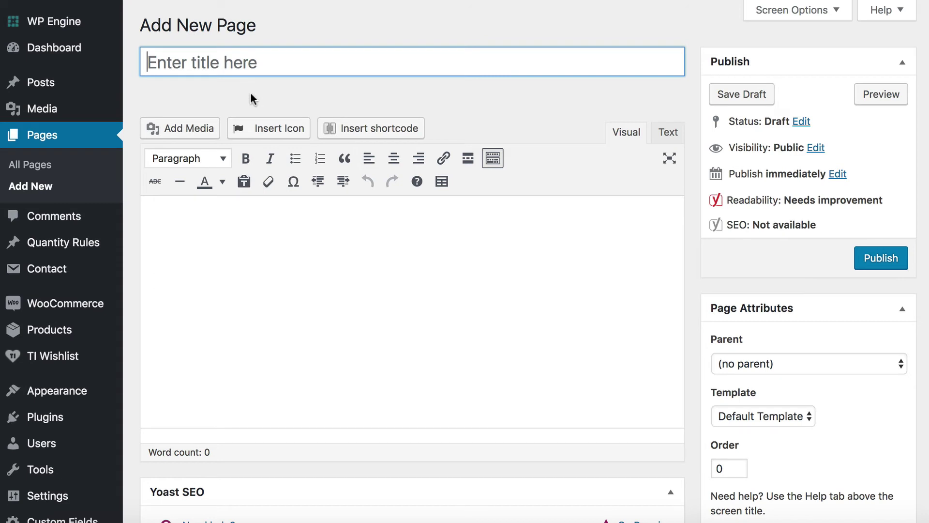
# Step: Title the new page 'Table of Variations' and insert [product_table variations="dropdown"]
pyautogui.press('shift')
pyautogui.write('T')
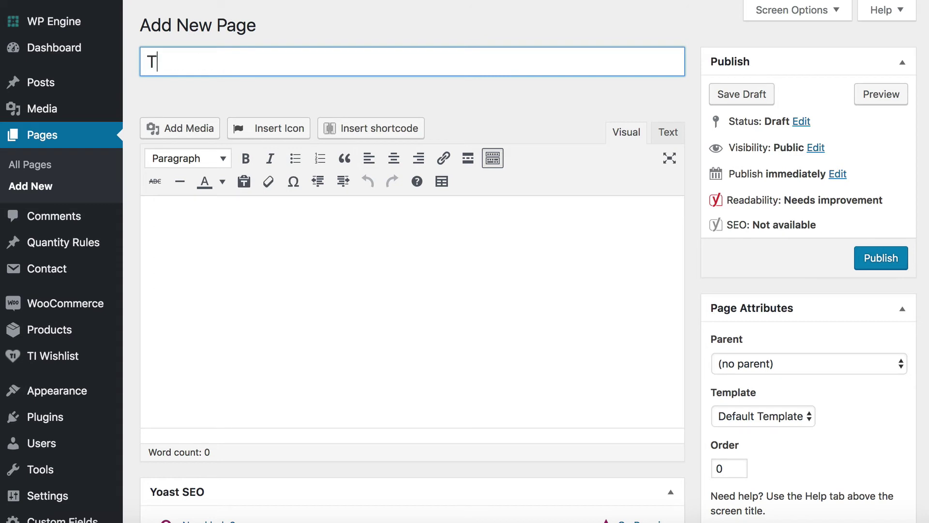
pyautogui.write('able of Variations')
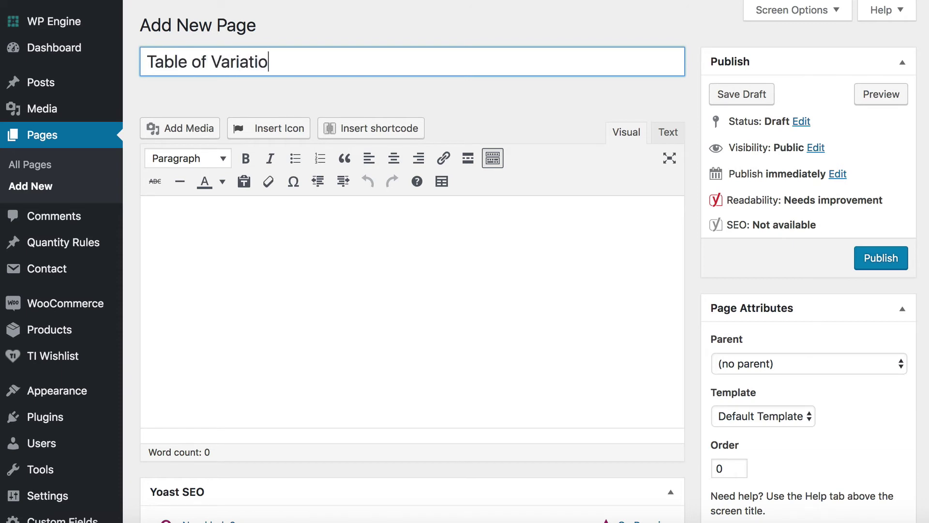
pyautogui.click(238, 222)
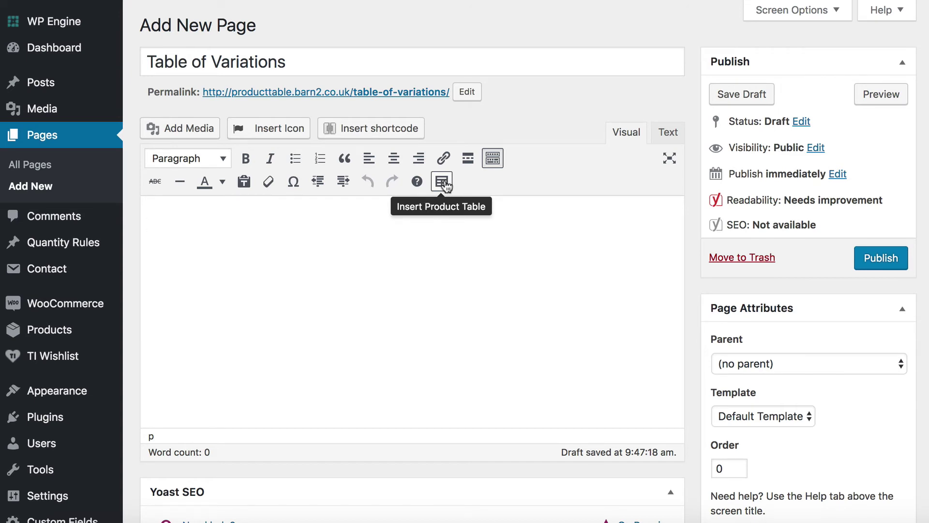
pyautogui.click(444, 183)
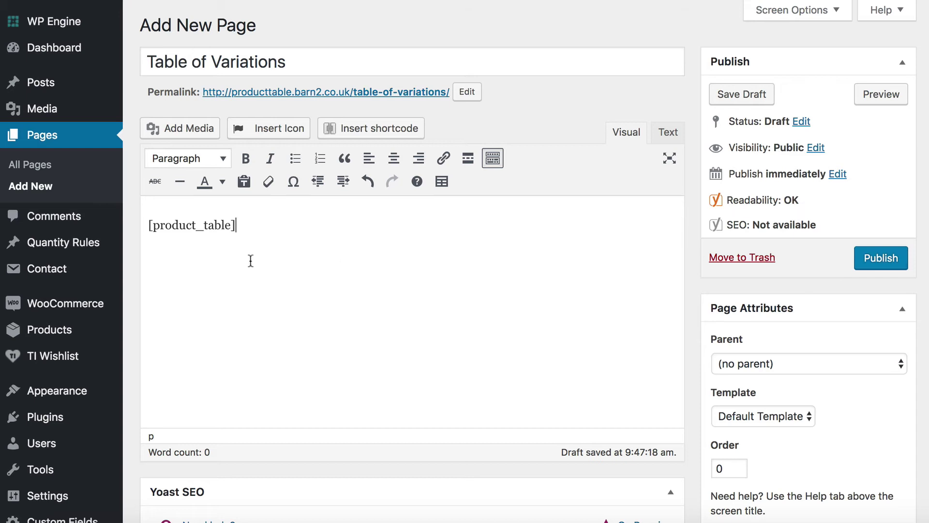
pyautogui.click(234, 227)
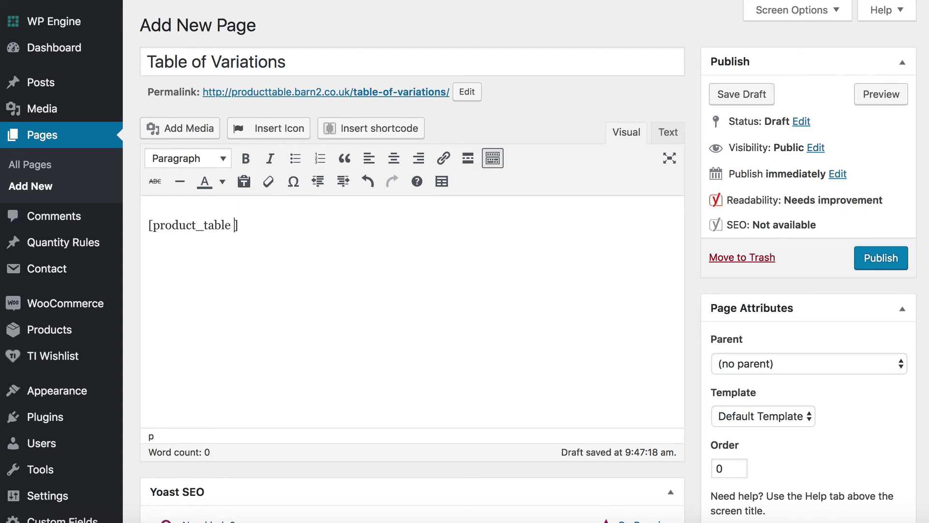
pyautogui.write('variations="dropdown')
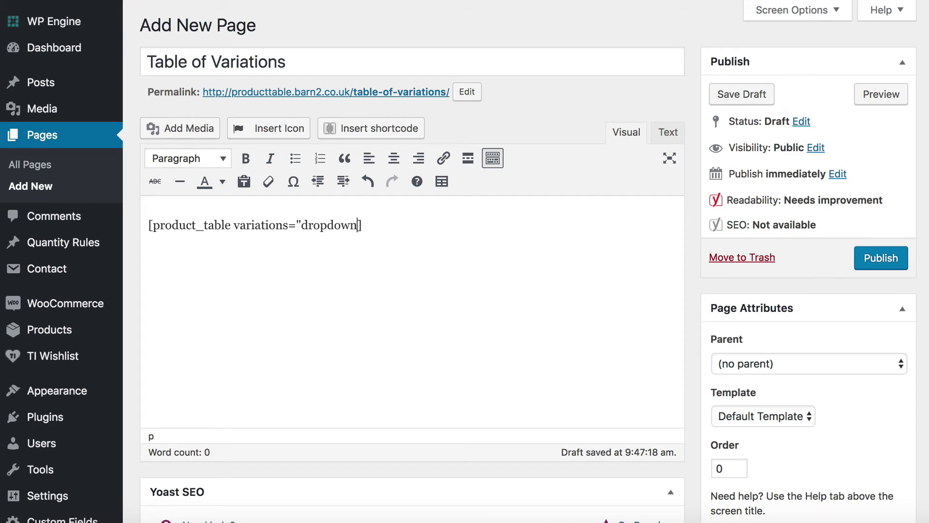
pyautogui.write('"')
# Step: Open the Products list in a new browser tab
pyautogui.rightClick(32, 332)
pyautogui.click(53, 338)
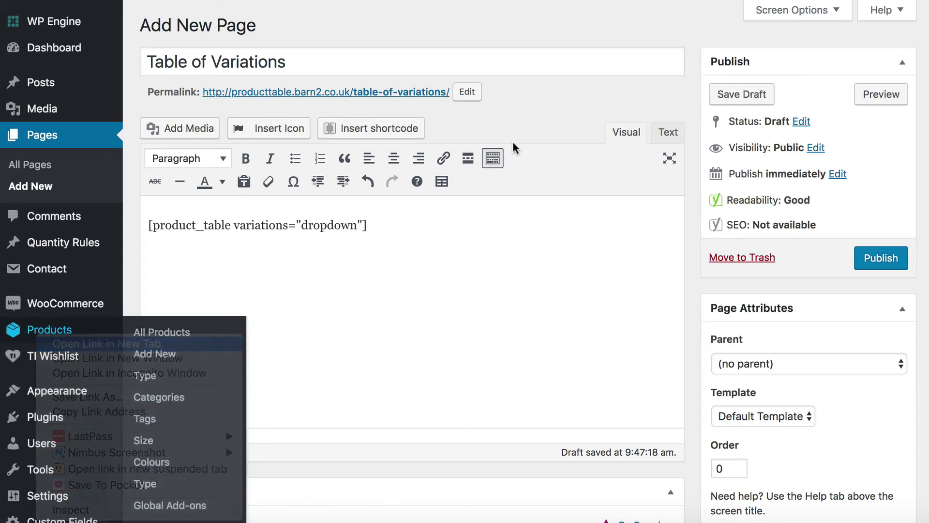
pyautogui.hotkey('ctrl', 'Tab')
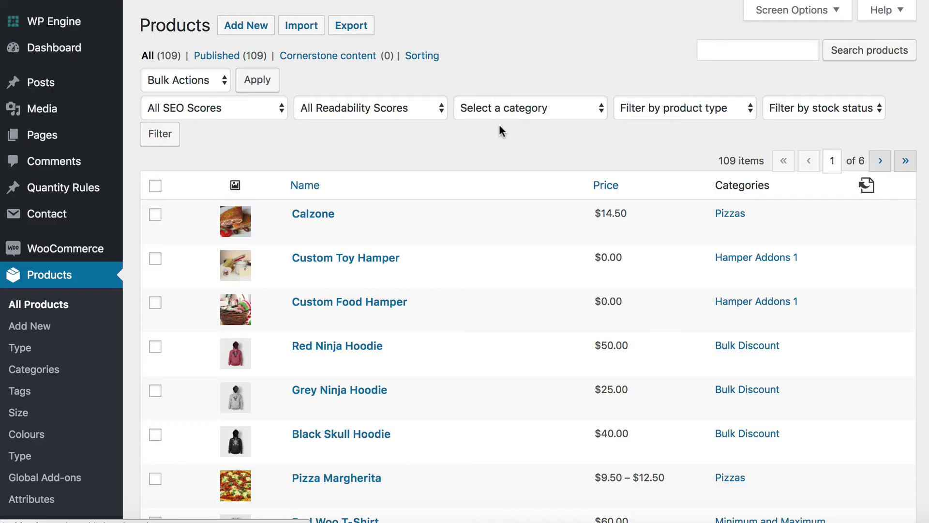
# Step: Filter products by the Hoodies category and select the Ninja Hoodie's ID, 54191
pyautogui.click(494, 108)
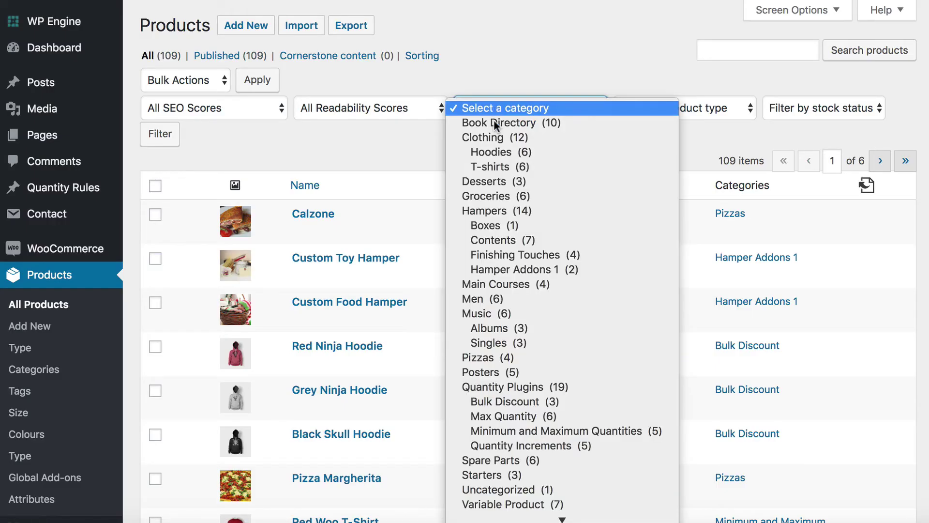
pyautogui.scroll(-2, 496, 397)
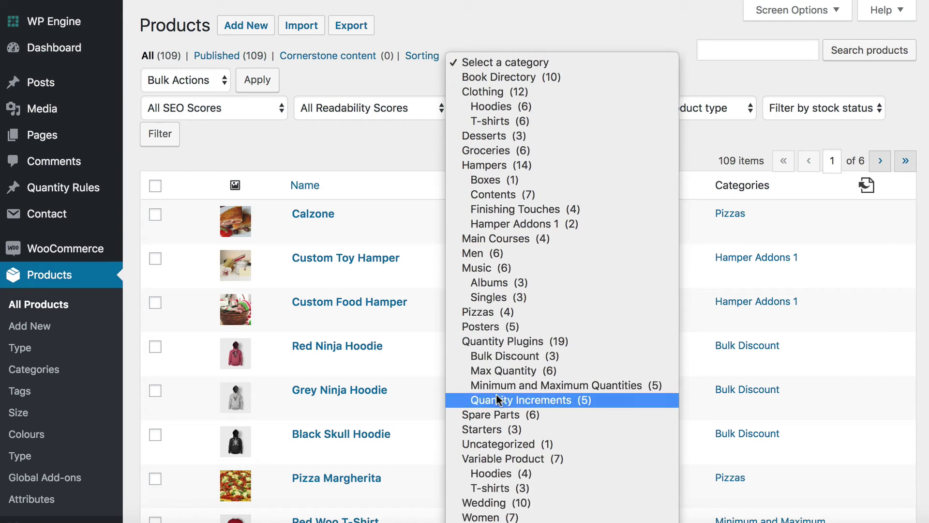
pyautogui.click(486, 474)
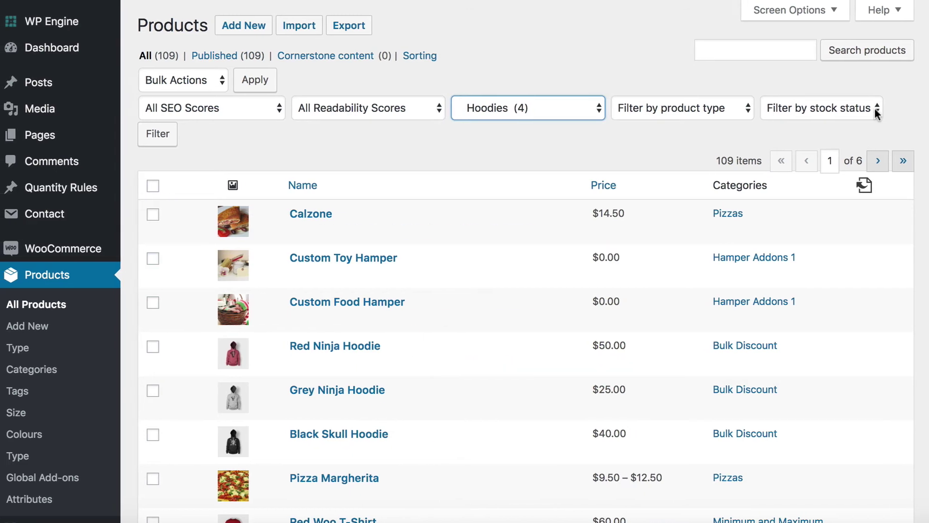
pyautogui.click(169, 132)
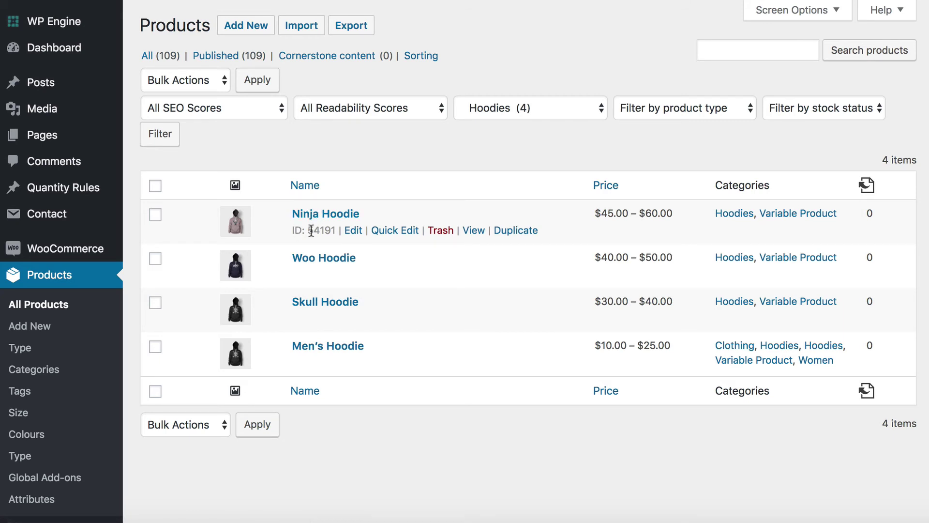
pyautogui.moveTo(308, 230); pyautogui.dragTo(337, 230)
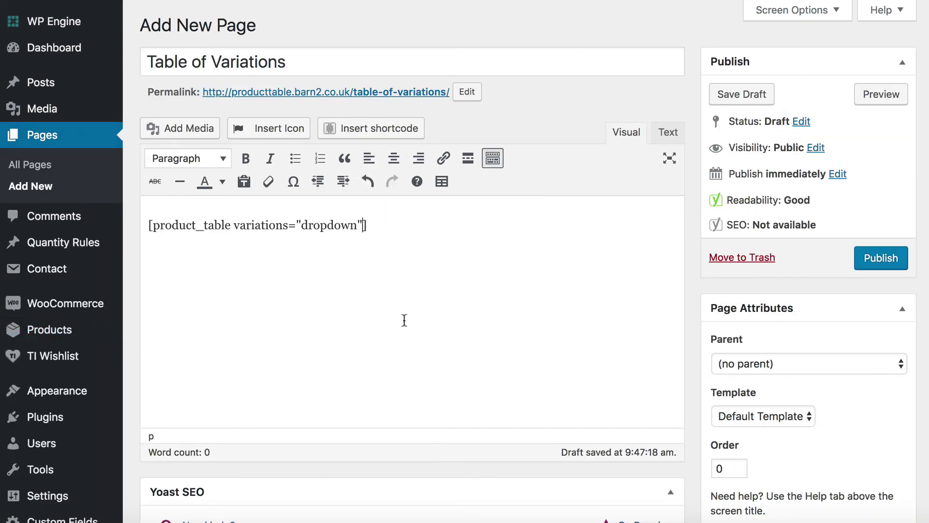
# Step: Add include="54191" to the shortcode, choose the Full width template, then publish and preview
pyautogui.write('include=')
pyautogui.write('"')
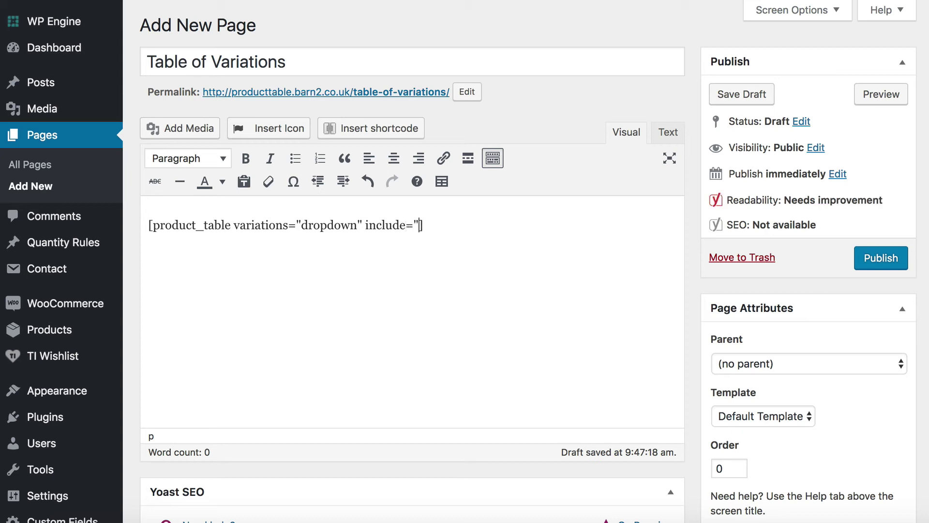
pyautogui.write('54191"')
pyautogui.click(775, 416)
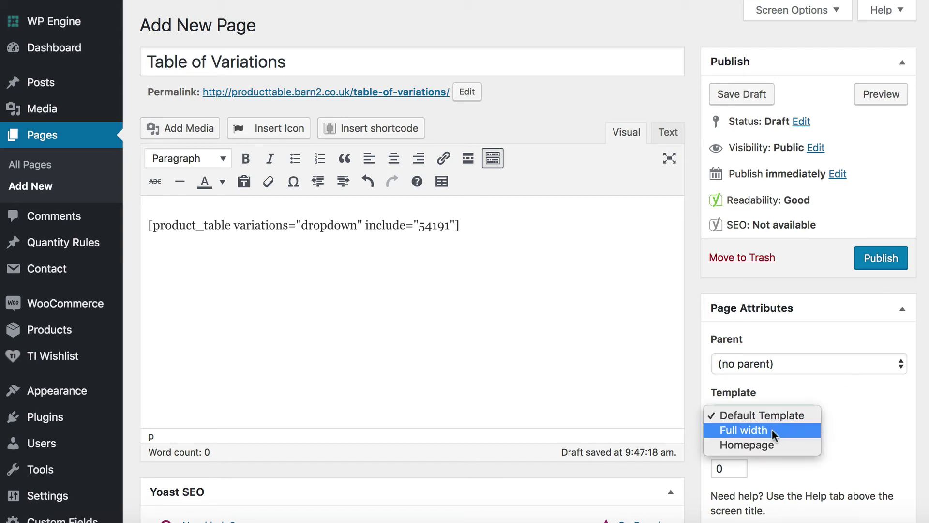
pyautogui.click(767, 347)
pyautogui.click(774, 430)
pyautogui.click(885, 262)
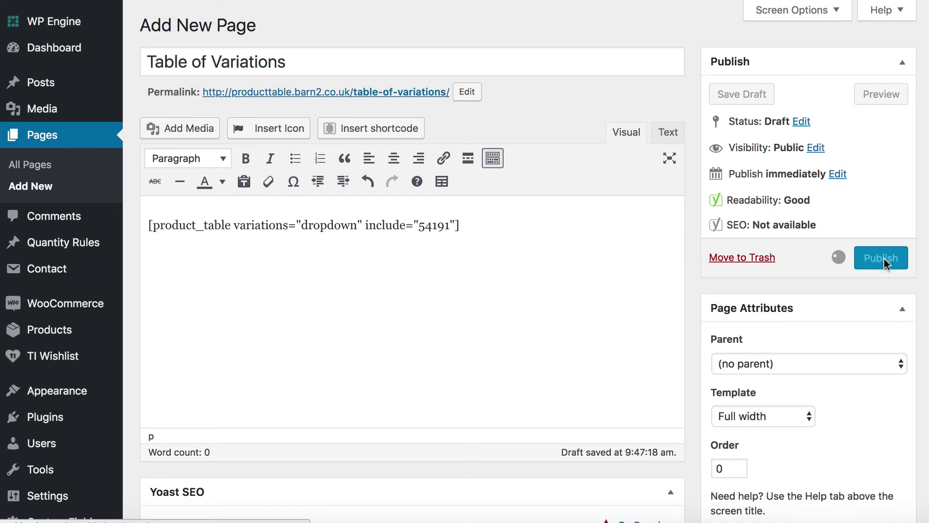
pyautogui.click(861, 141)
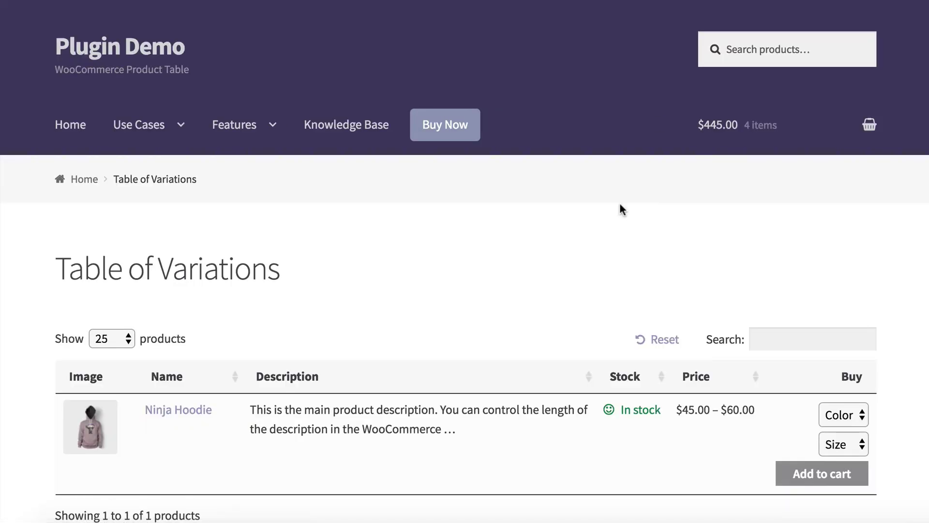
# Step: Choose Pink colour and Small size for the Ninja Hoodie in the product table
pyautogui.scroll(-1, 619, 201)
pyautogui.scroll(-3, 620, 208)
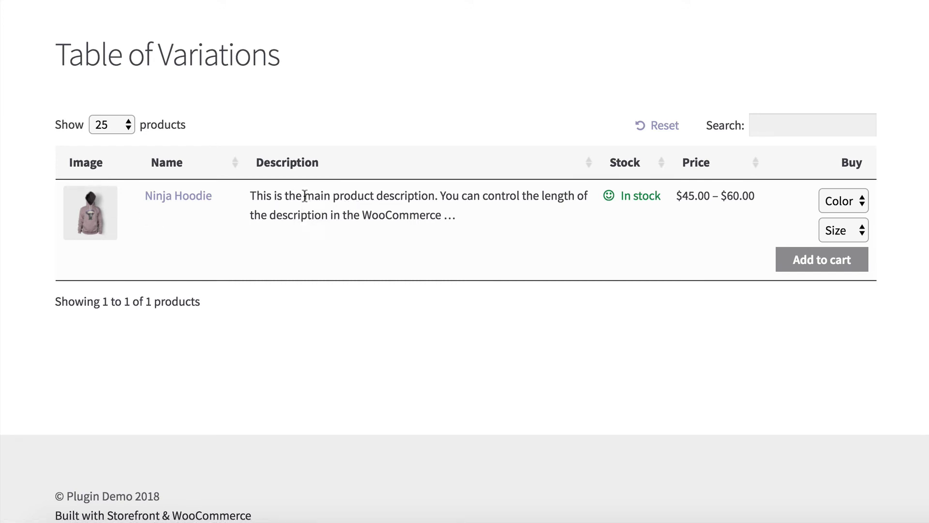
pyautogui.click(862, 205)
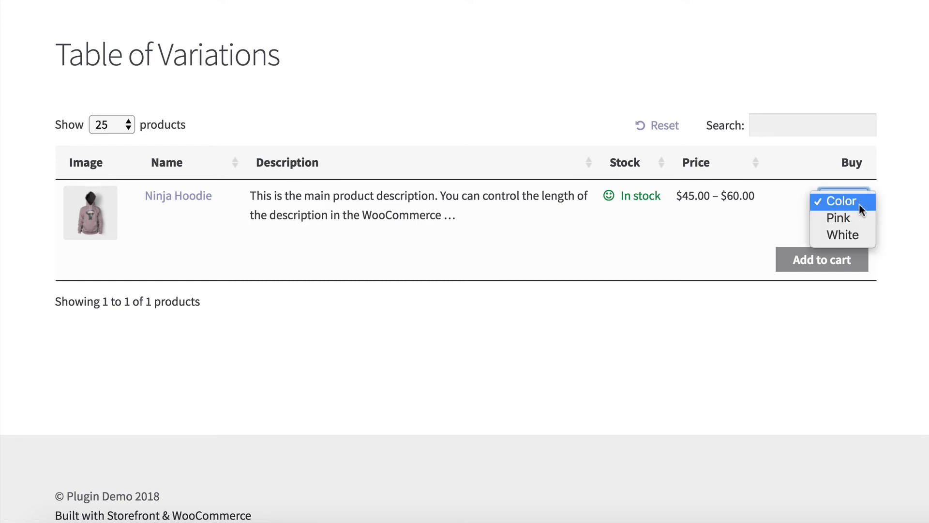
pyautogui.click(859, 219)
pyautogui.click(849, 236)
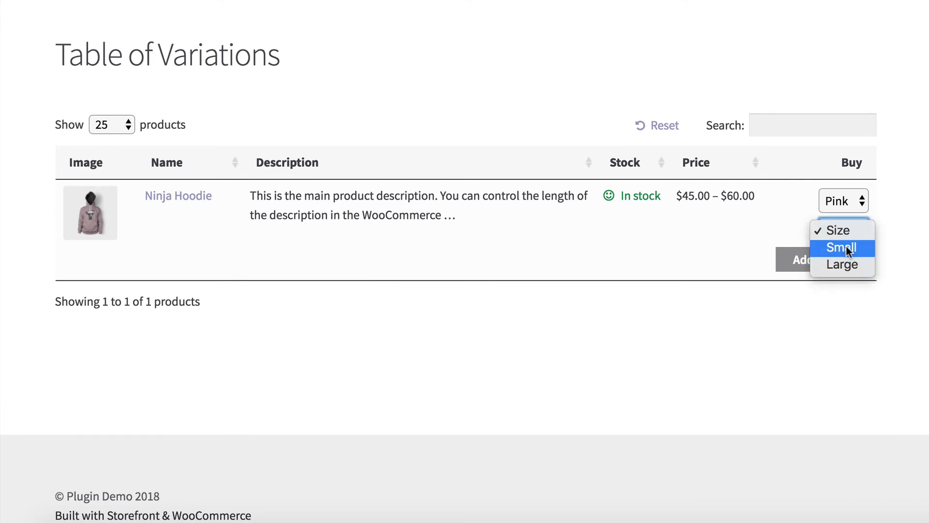
pyautogui.click(848, 247)
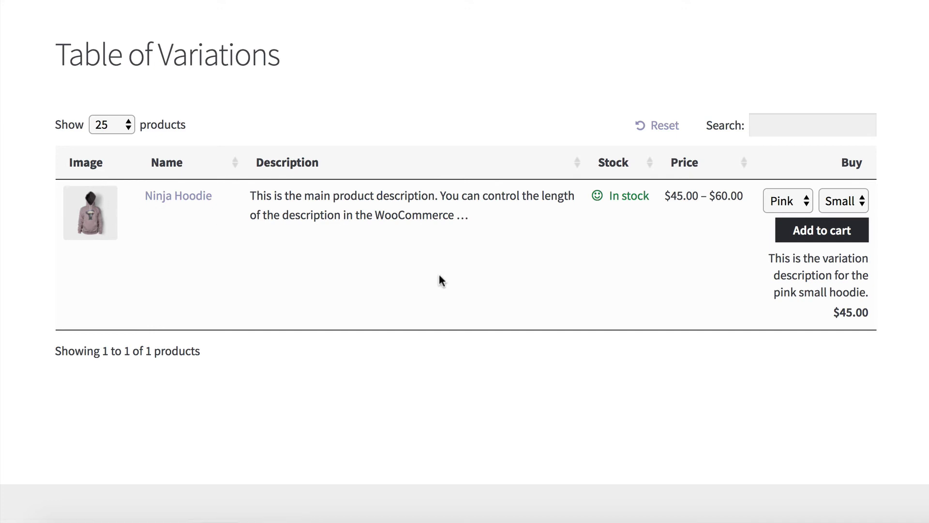
# Step: Switch the hoodie colour to White and check its 24 in stock count
pyautogui.click(805, 202)
pyautogui.click(797, 215)
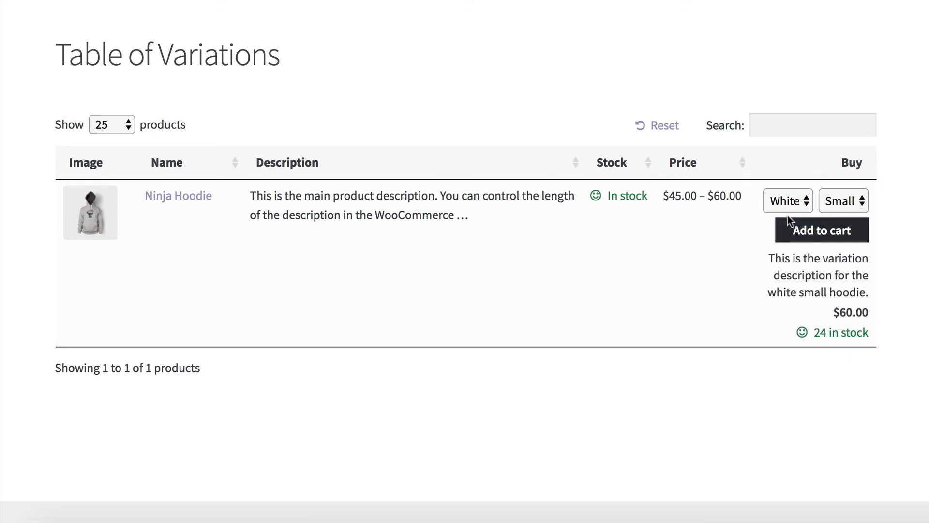
pyautogui.click(796, 199)
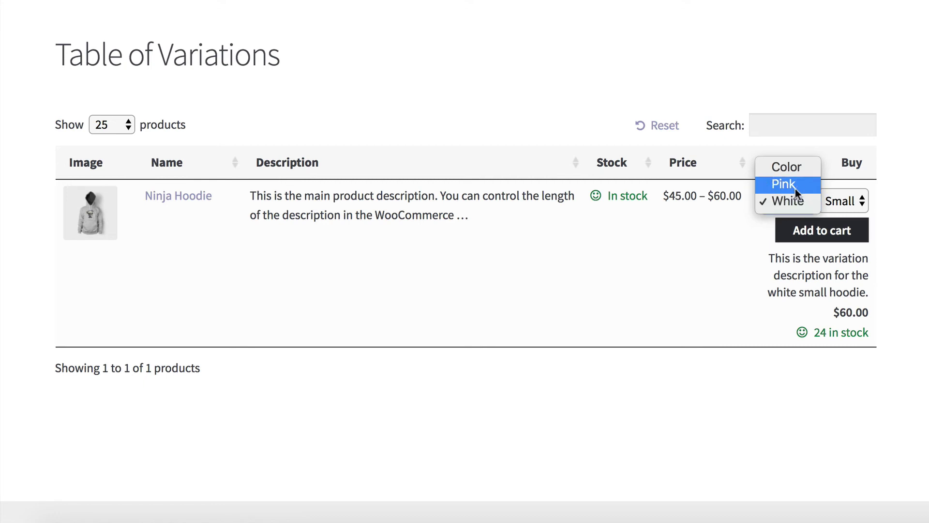
pyautogui.click(795, 183)
pyautogui.click(799, 202)
pyautogui.click(796, 213)
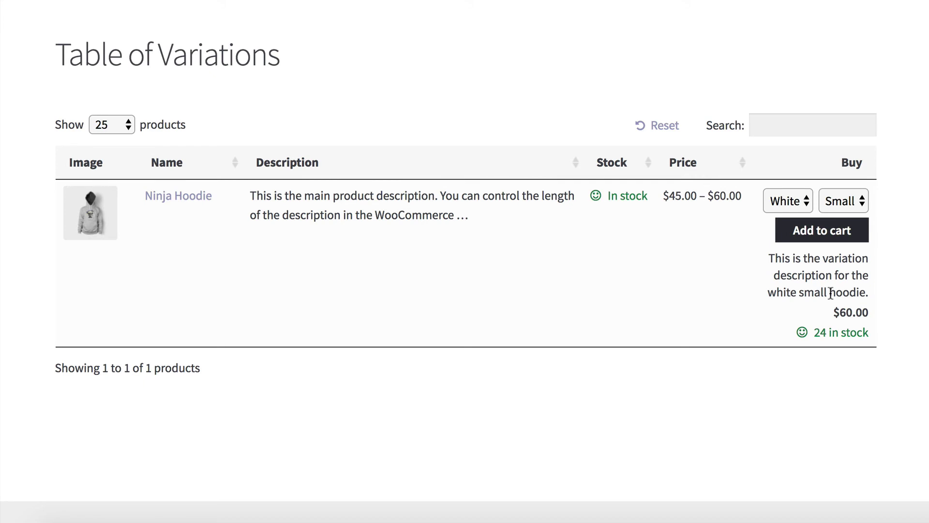
pyautogui.moveTo(800, 331); pyautogui.dragTo(865, 331)
pyautogui.click(868, 330)
# Step: Try Large with Pink to see the out-of-stock variation, then return to White, Small
pyautogui.click(842, 201)
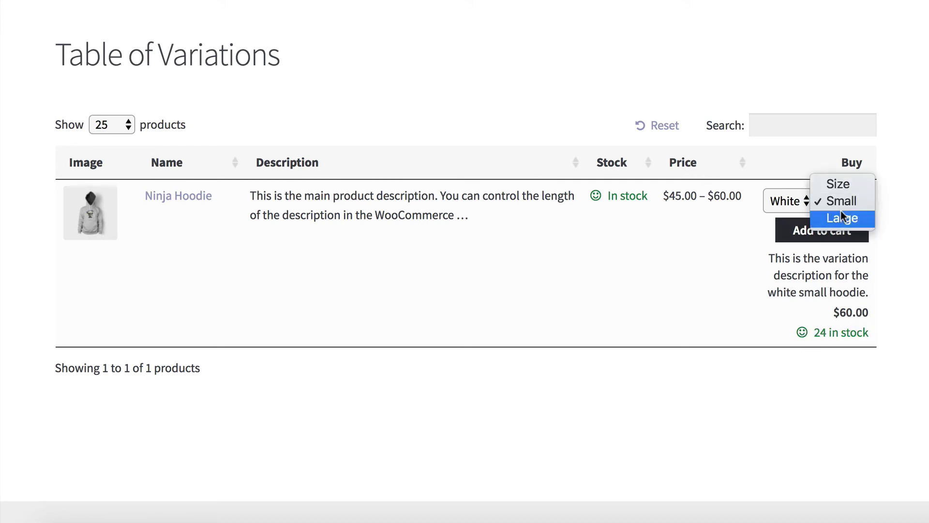
pyautogui.click(842, 218)
pyautogui.click(803, 199)
pyautogui.click(796, 182)
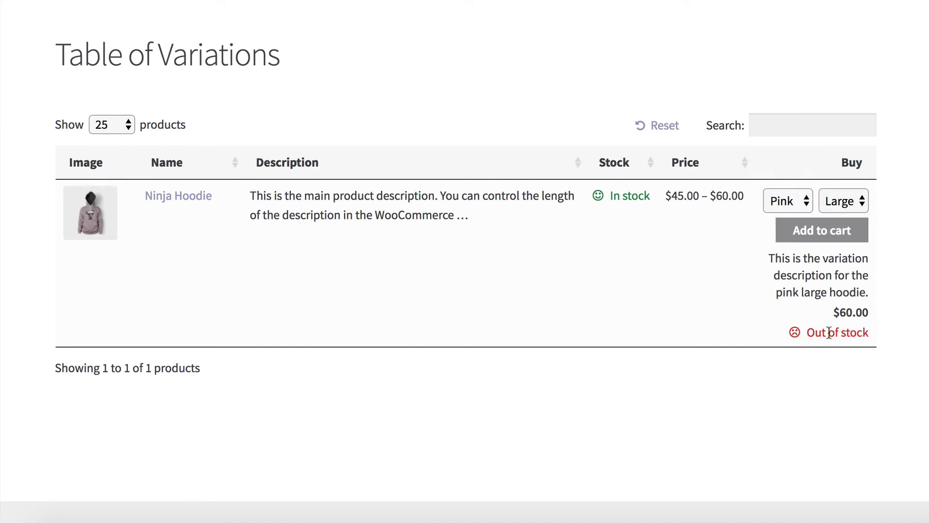
pyautogui.click(803, 199)
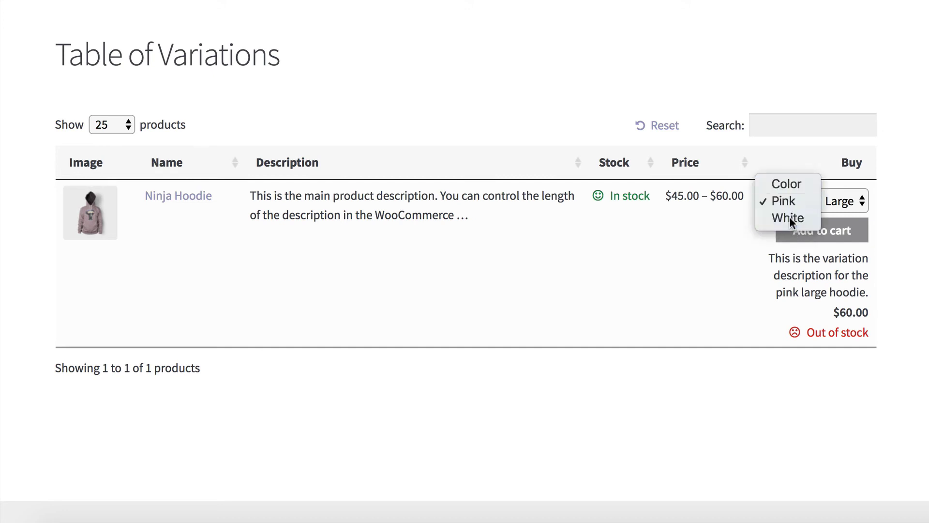
pyautogui.click(790, 218)
pyautogui.click(829, 202)
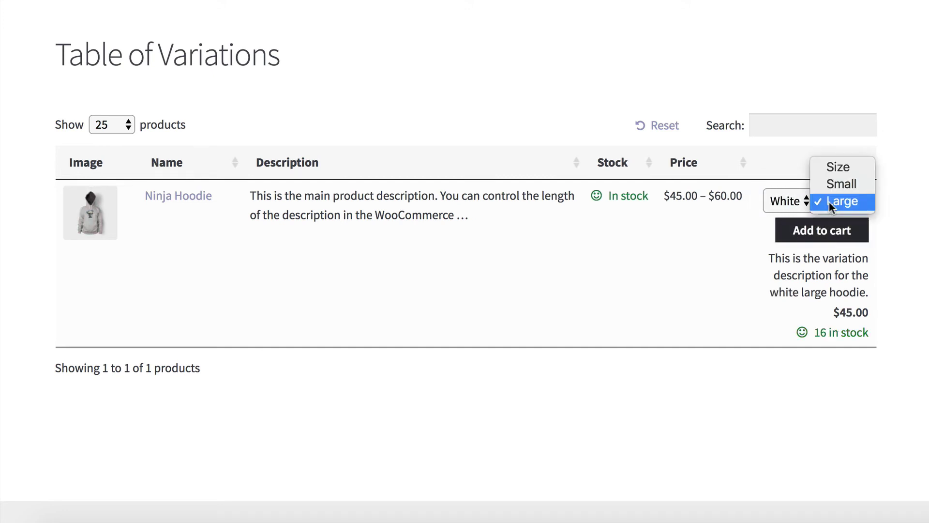
pyautogui.click(829, 186)
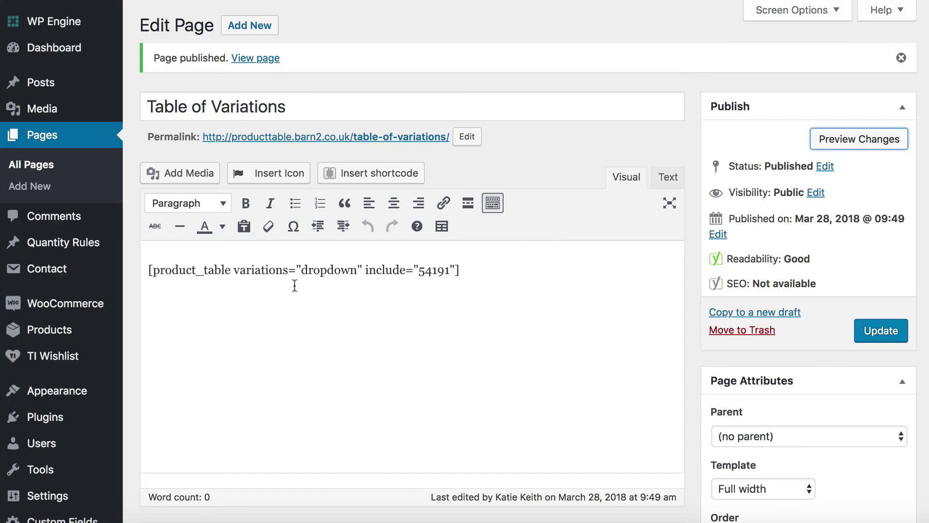
# Step: Replace "dropdown" with "separate" in the shortcode's variations option and preview the page
pyautogui.moveTo(297, 271); pyautogui.dragTo(357, 270)
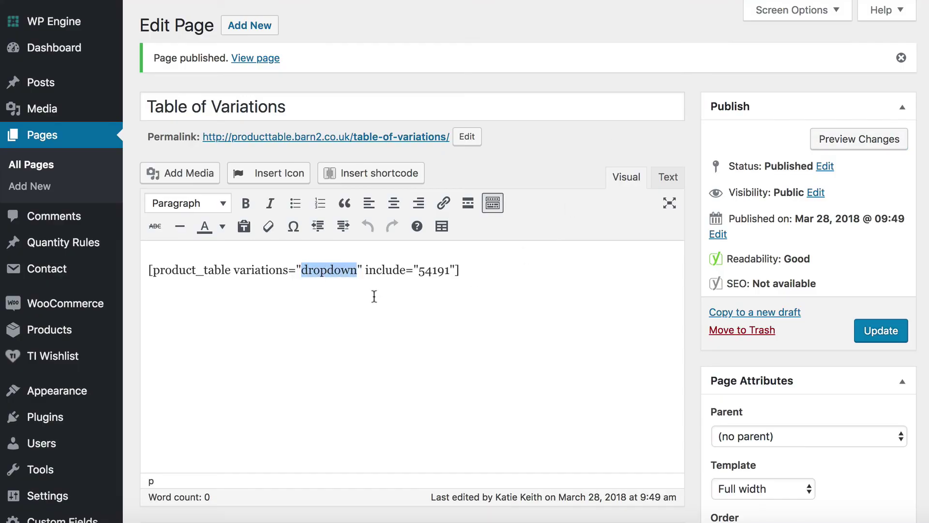
pyautogui.write('separate')
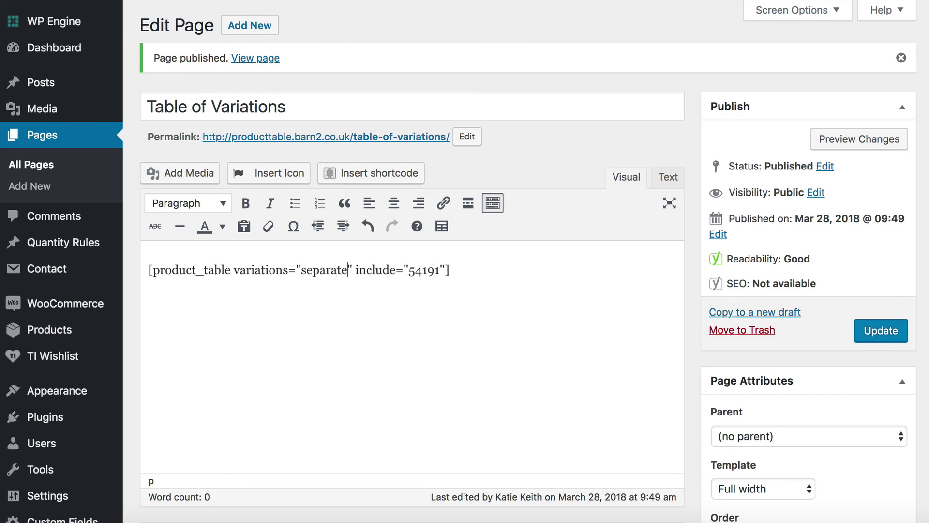
pyautogui.click(861, 139)
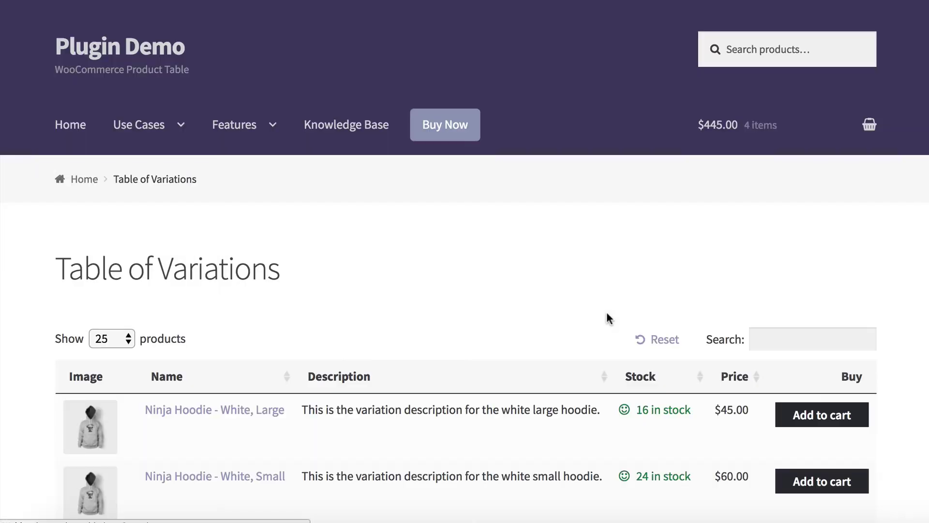
# Step: Review the white large, white small and pink large rows and the 'Showing 1 to 4 of 4 products' count
pyautogui.scroll(-4, 608, 318)
pyautogui.scroll(-1, 609, 318)
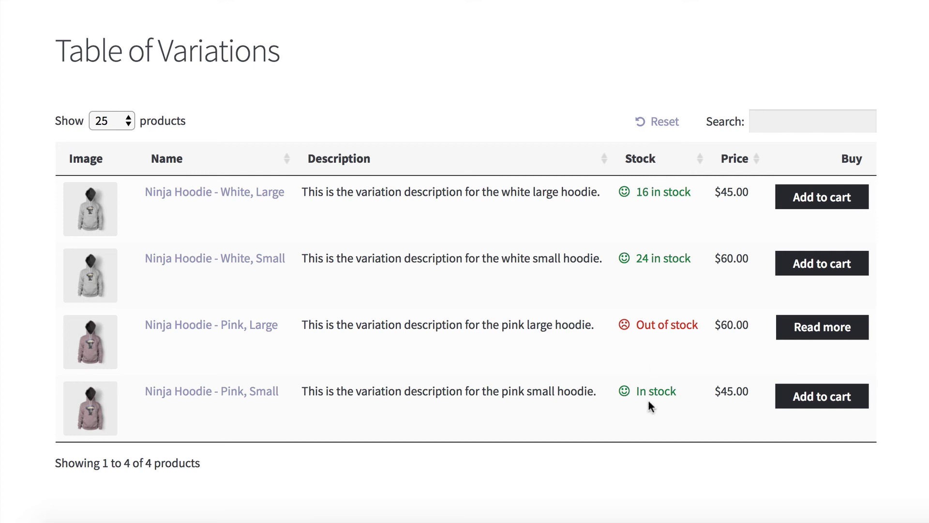
pyautogui.moveTo(502, 193); pyautogui.dragTo(597, 193)
pyautogui.moveTo(502, 256); pyautogui.dragTo(599, 257)
pyautogui.moveTo(502, 324); pyautogui.dragTo(591, 326)
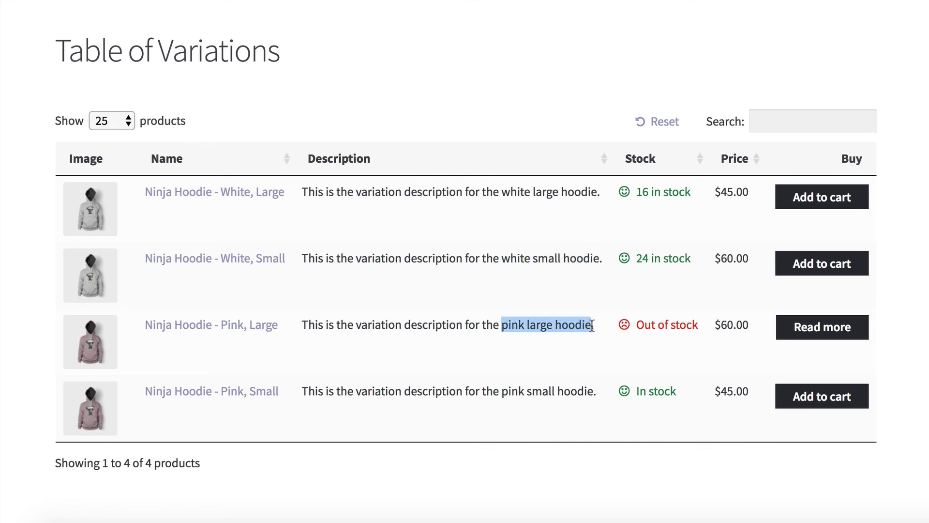
pyautogui.click(511, 257)
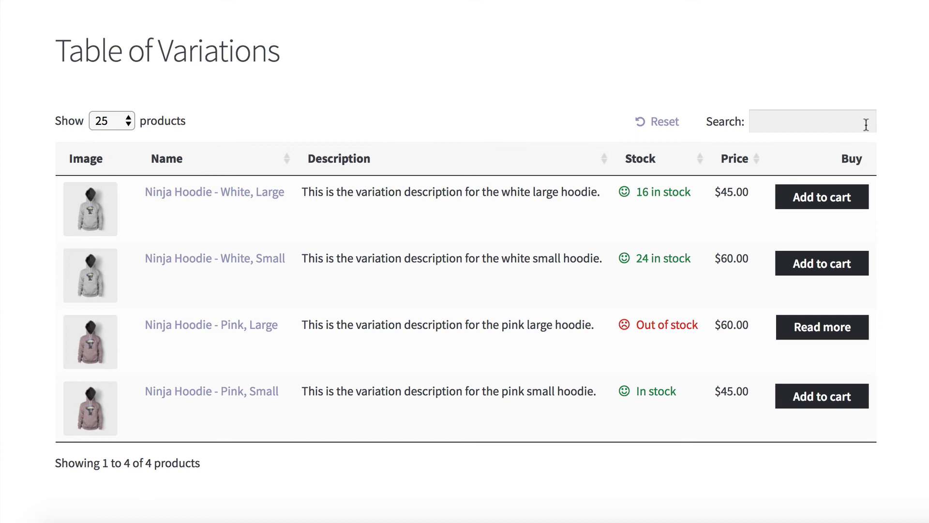
pyautogui.moveTo(213, 466); pyautogui.dragTo(48, 457)
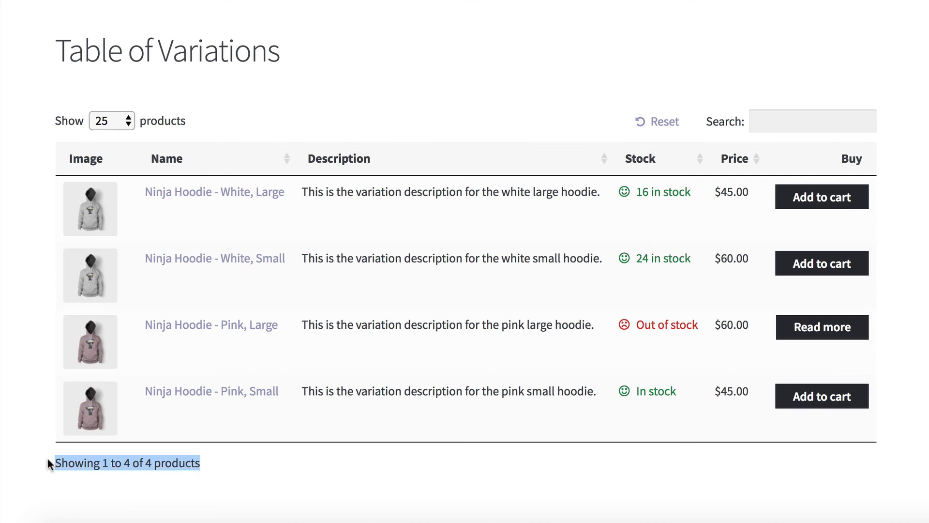
pyautogui.click(109, 462)
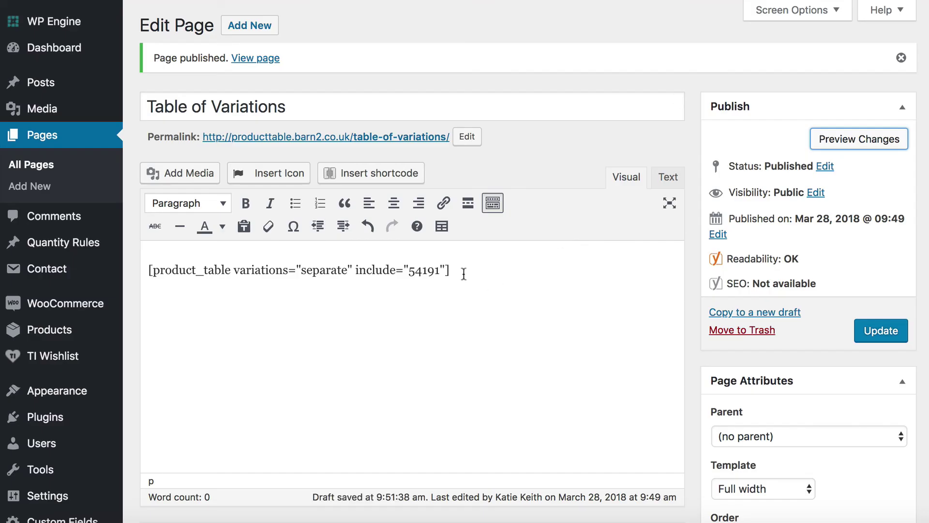
# Step: Add cart_button="checkbox" to the shortcode and preview the page
pyautogui.write('cart_button="checkbox"')
pyautogui.click(854, 138)
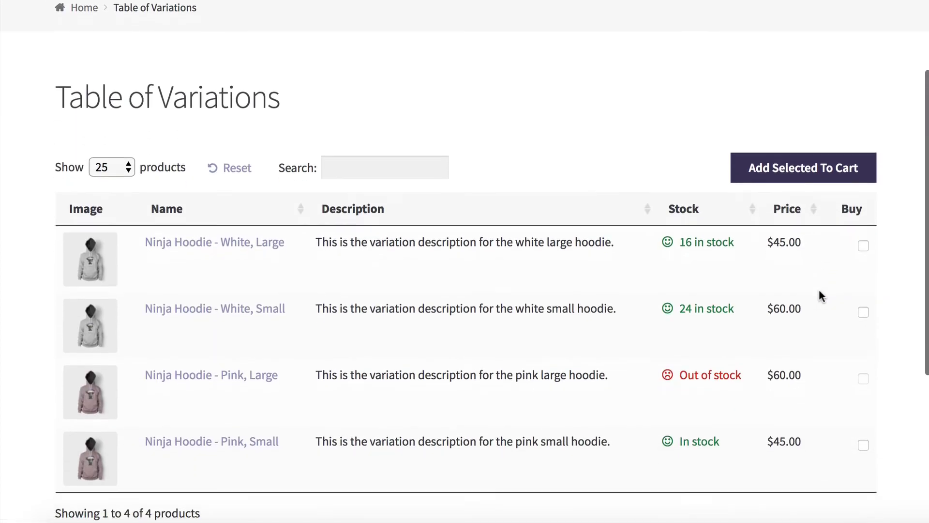
# Step: Tick White, Small alongside White, Large and add both selected Ninja Hoodies to the cart
pyautogui.scroll(-1, 822, 291)
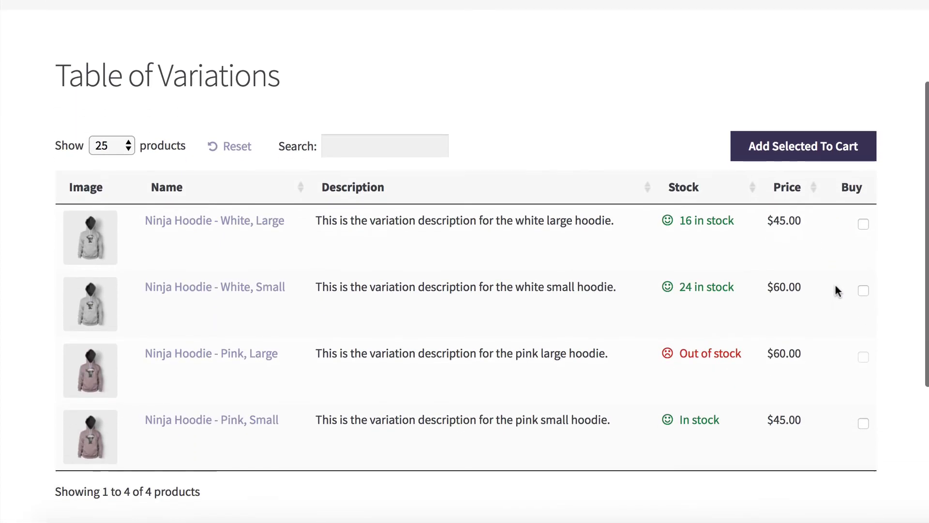
pyautogui.scroll(-1, 832, 285)
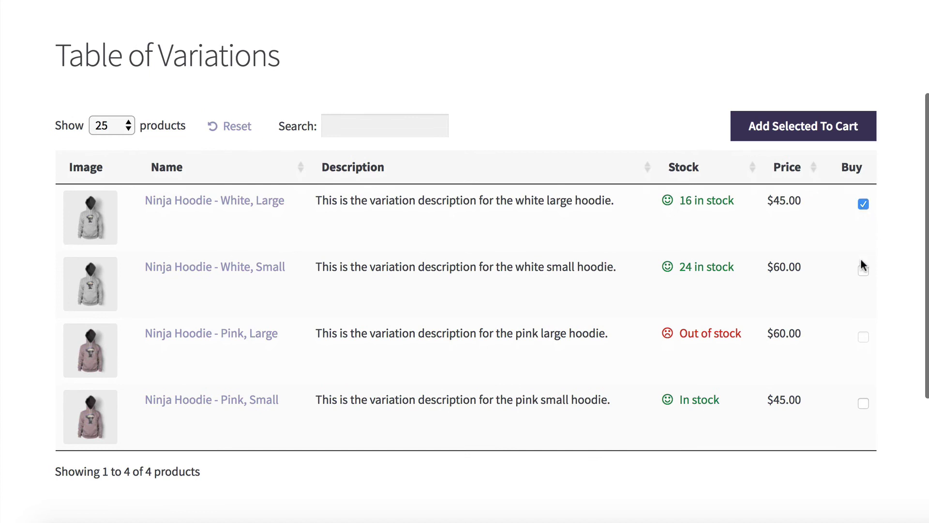
pyautogui.click(863, 270)
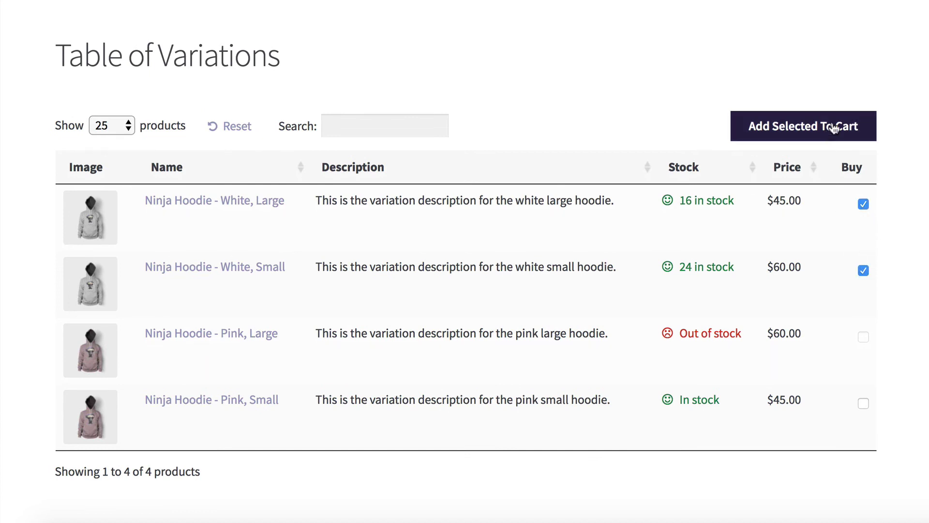
pyautogui.click(811, 130)
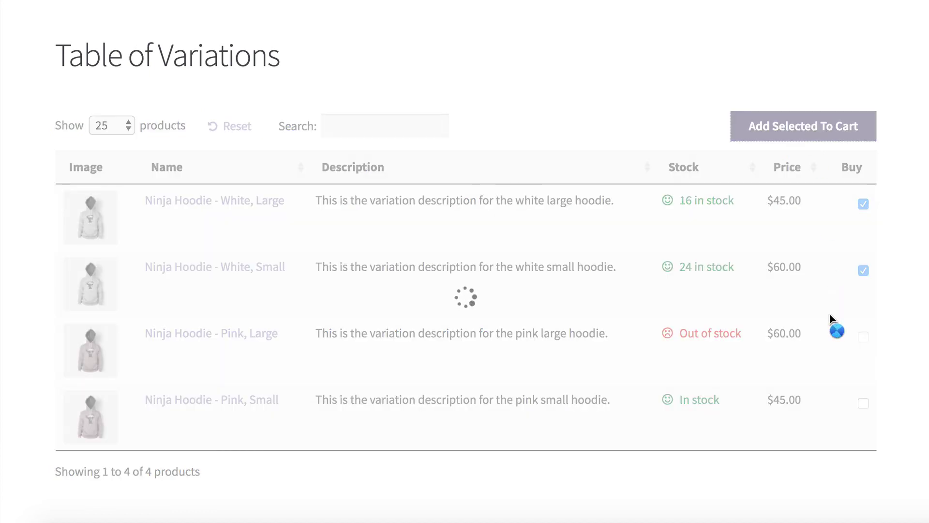
pyautogui.scroll(-1, 829, 325)
pyautogui.scroll(1, 829, 325)
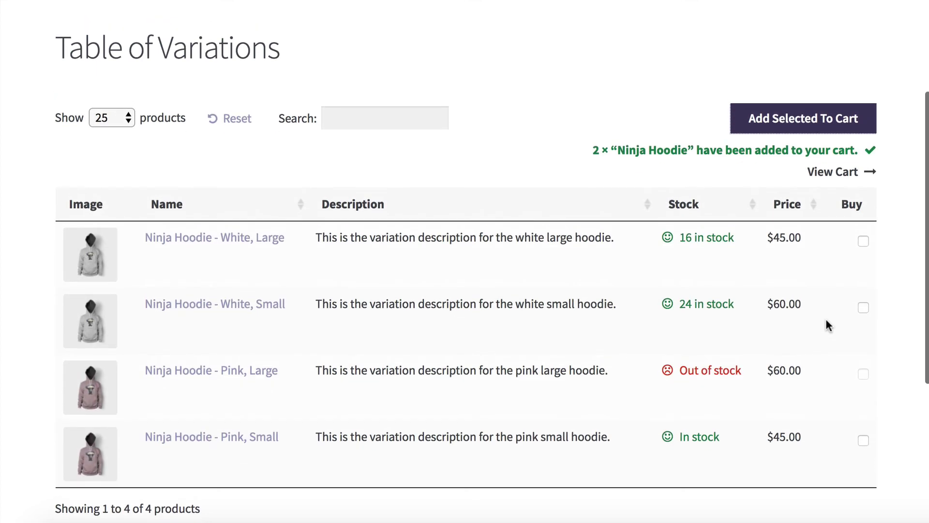